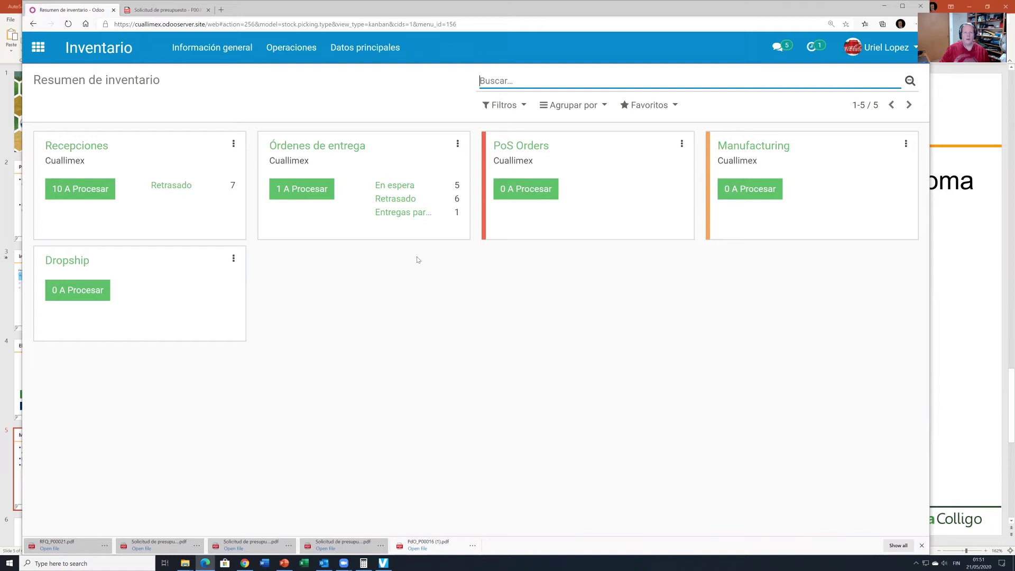
Open the product "** PRODUCTO SIN NOMBRE 1" from the inventory's product catalogue
left_click(339, 48)
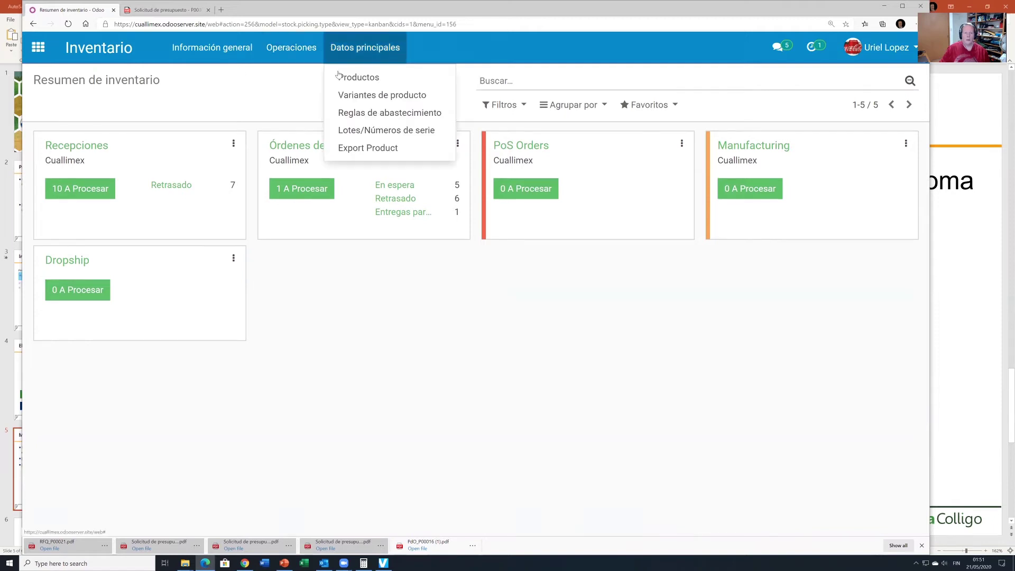
left_click(339, 78)
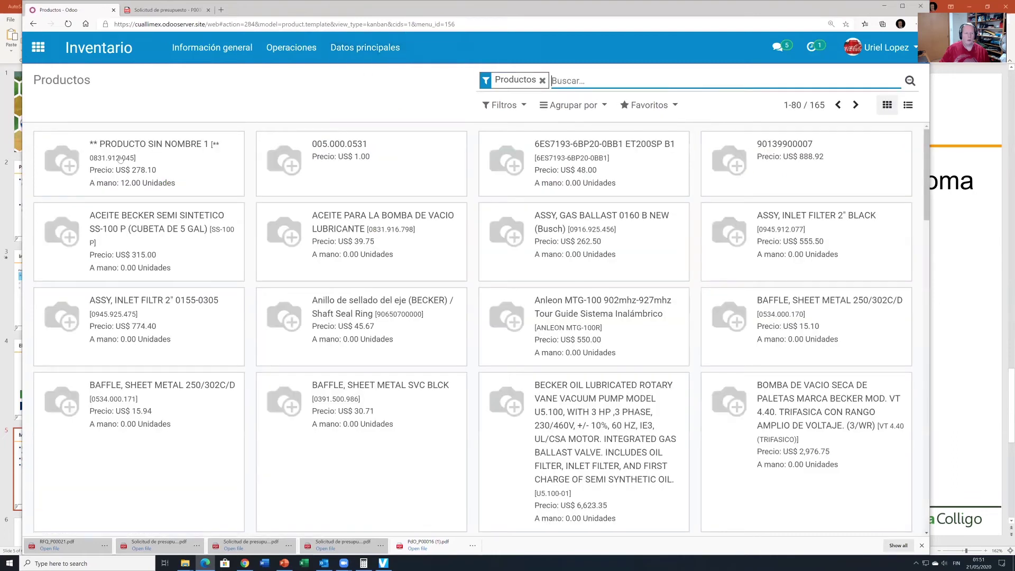
left_click(121, 160)
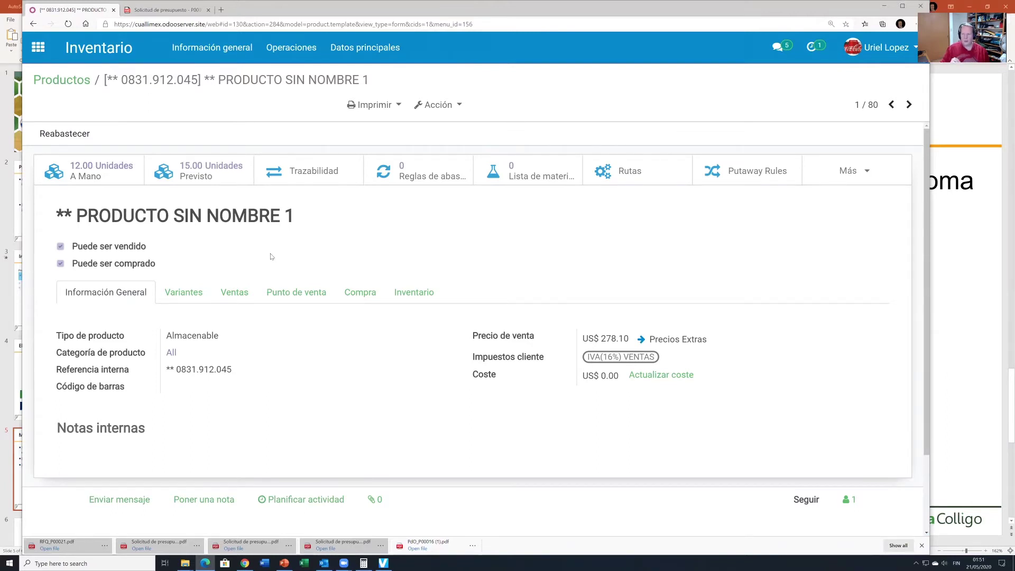
Switch to the English Odoo window and open the same product, "** PRODUCT WITHOUT A NAME 1", from the inventory's master data
key("alt+Tab")
key("alt+Tab")
key("alt+Tab")
key("alt+Tab")
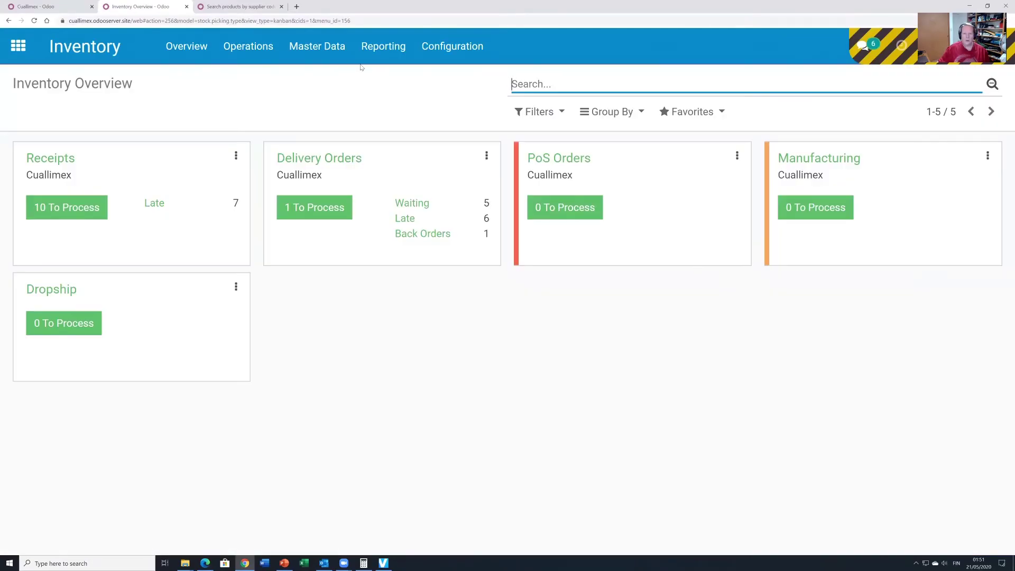
left_click(342, 46)
left_click(331, 80)
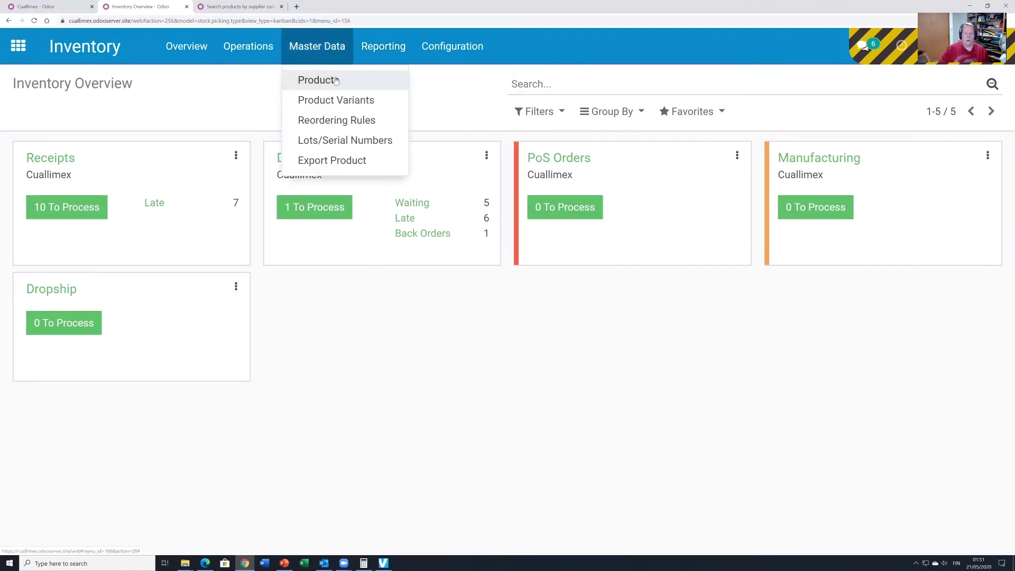
left_click(220, 160)
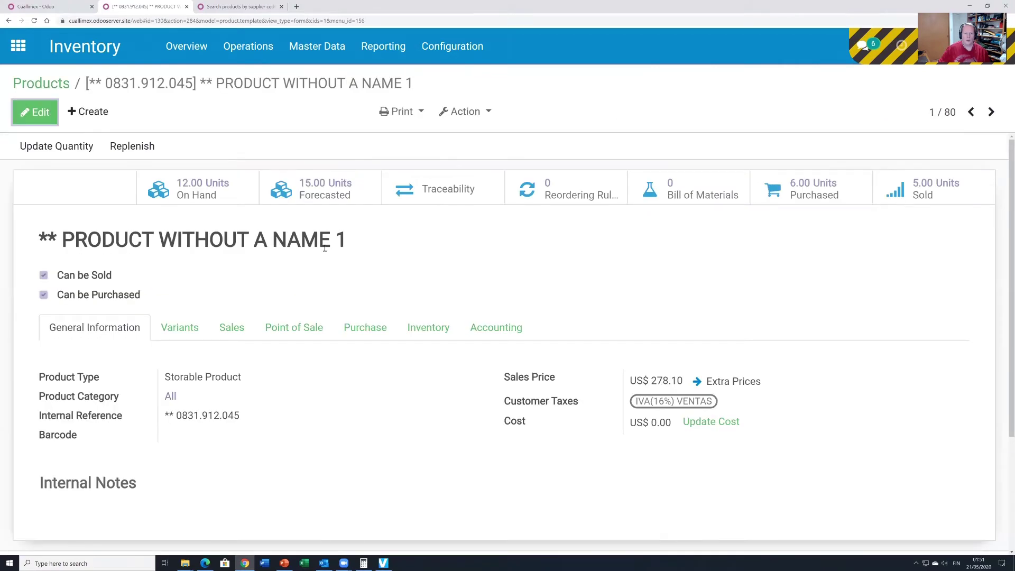
Put the product in edit mode and review the English and Spanish (MX) translations of its name, discarding the translation dialog
left_click(36, 112)
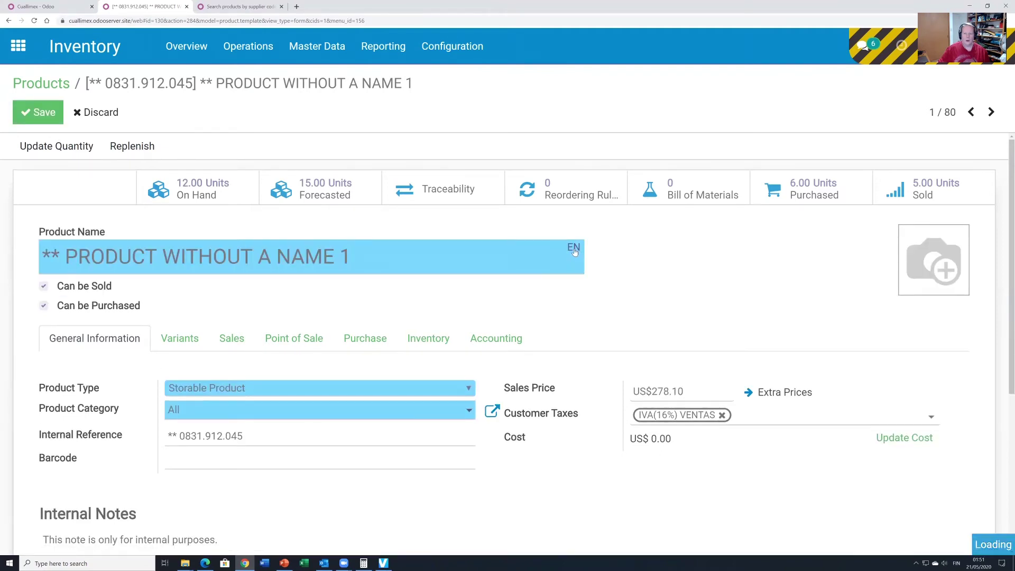
left_click(574, 251)
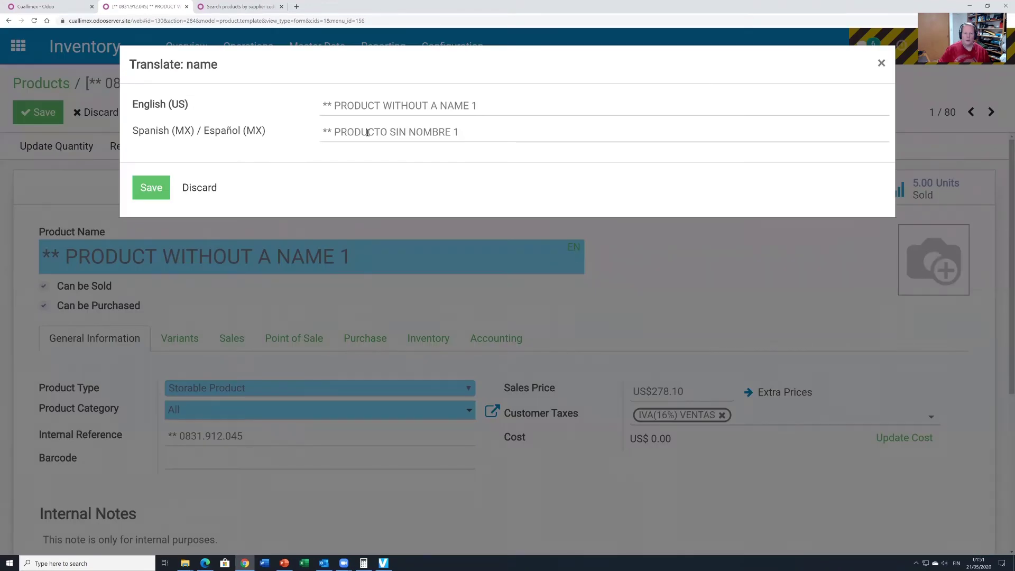
left_click(199, 188)
Back in the Spanish Odoo window, examine the product name and code under each of the product's three vendors, then return to its general information
key("alt+Tab")
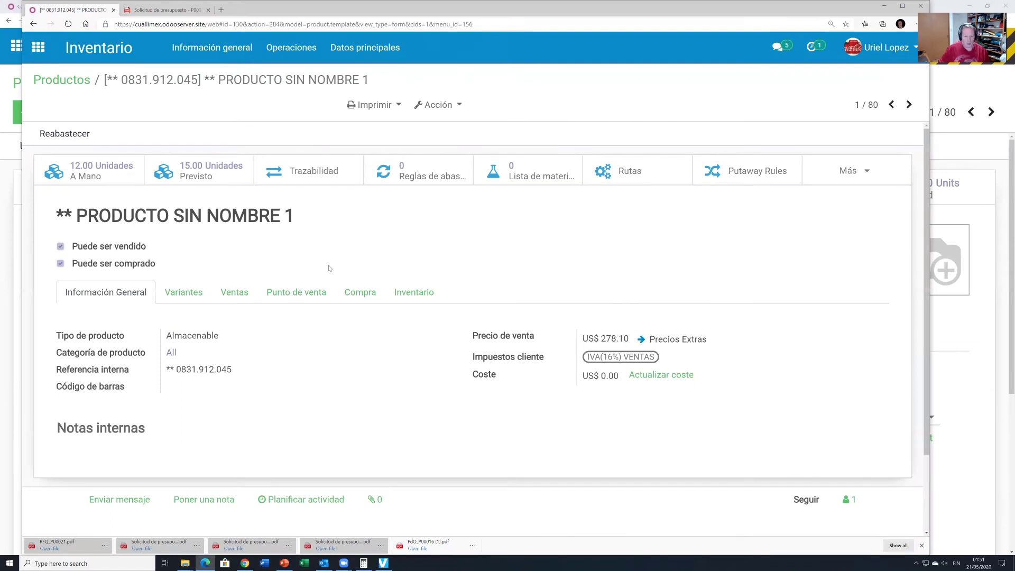
left_click(364, 300)
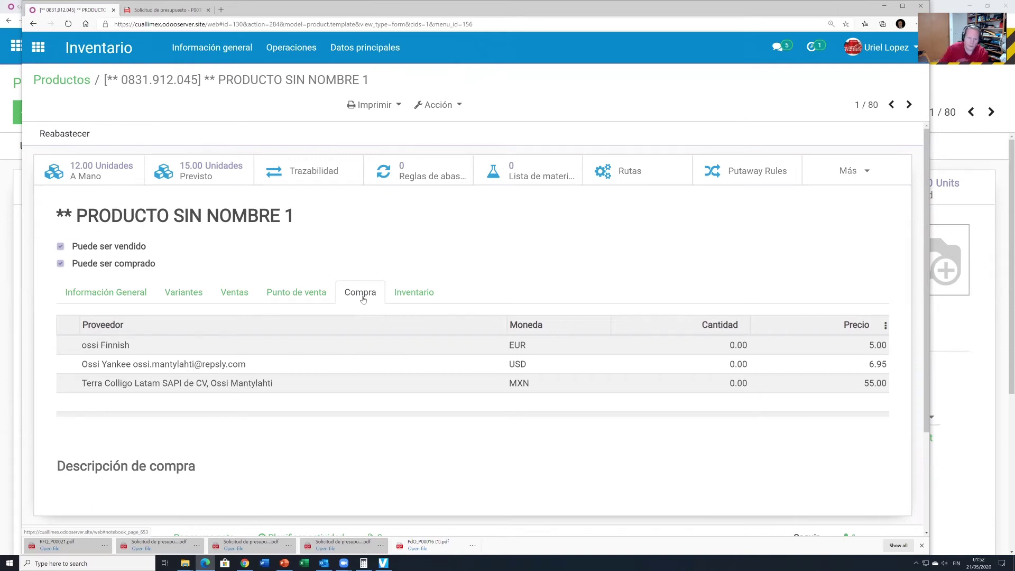
left_click(354, 351)
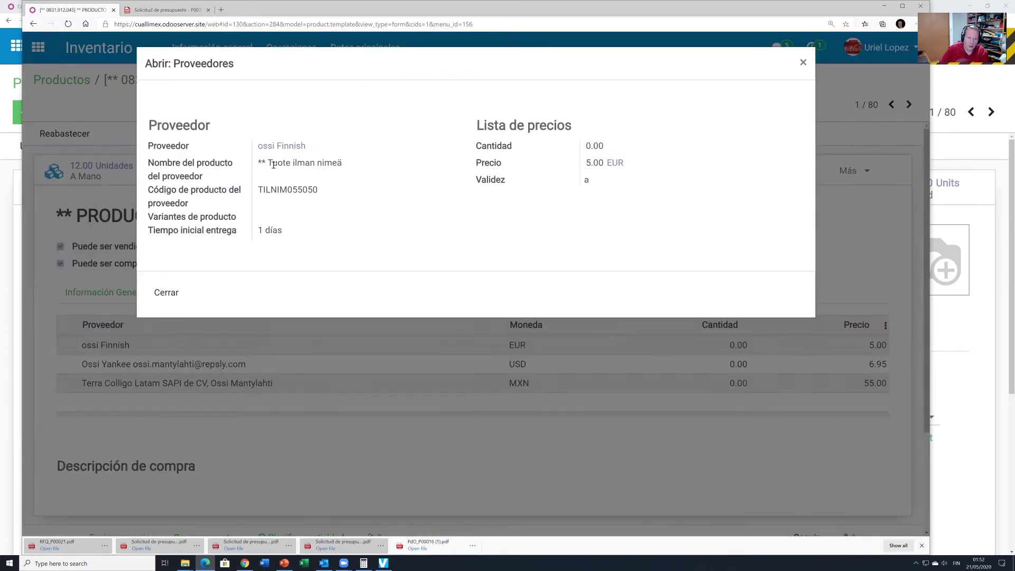
left_click(170, 294)
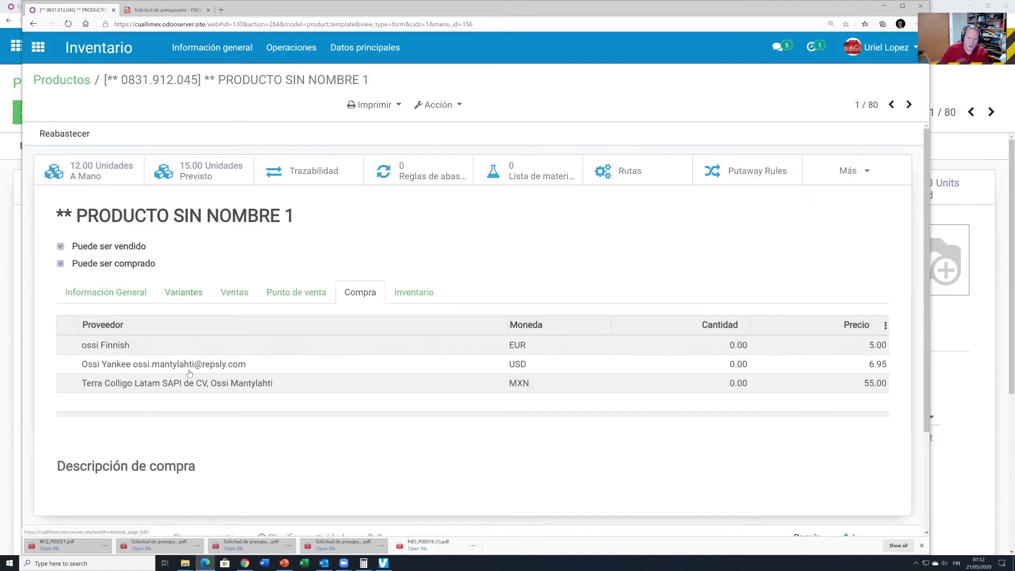
left_click(178, 364)
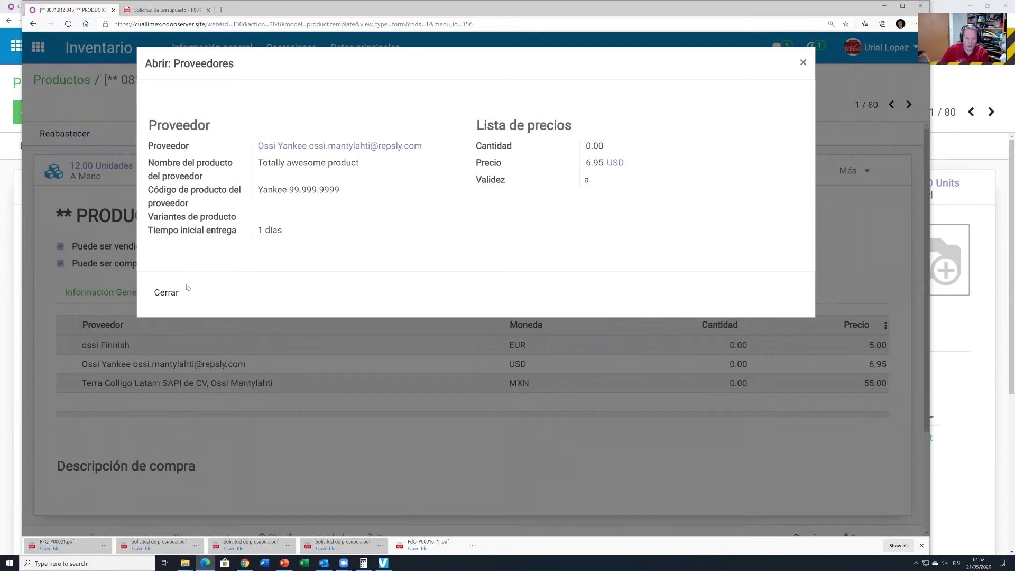
left_click(167, 292)
left_click(206, 387)
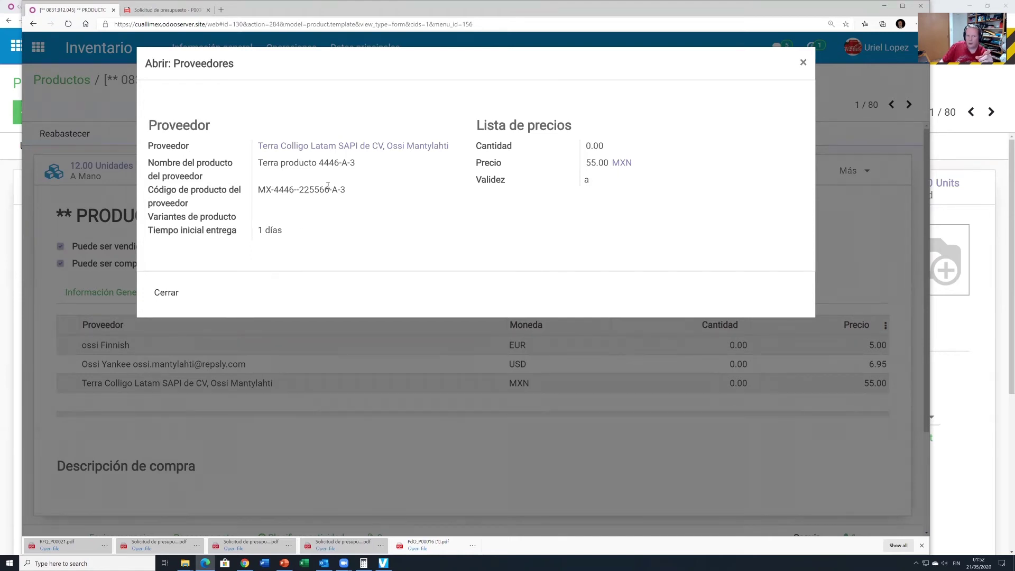
left_click_drag(259, 191, 352, 192)
left_click(273, 200)
left_click(803, 62)
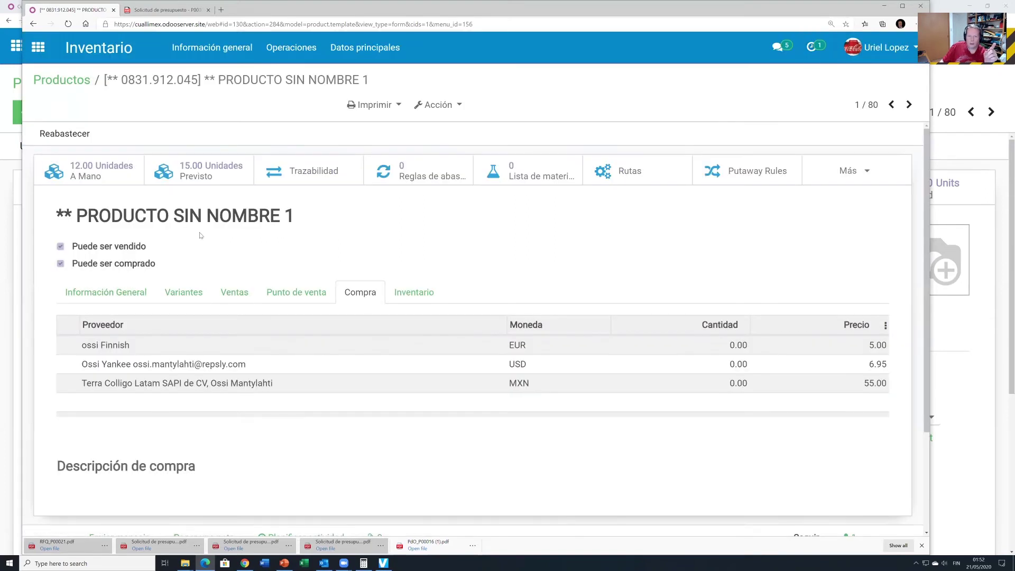
left_click(125, 294)
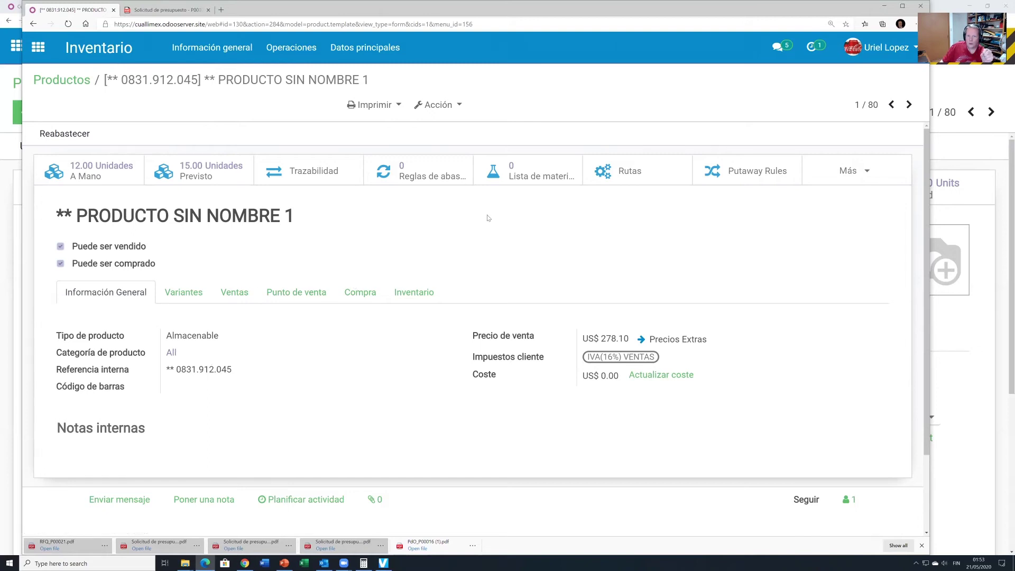
Create a new request for quotation in Compra for the contact at Terra Colligo Latam SAPI de CV, with MXN as the currency
left_click(39, 48)
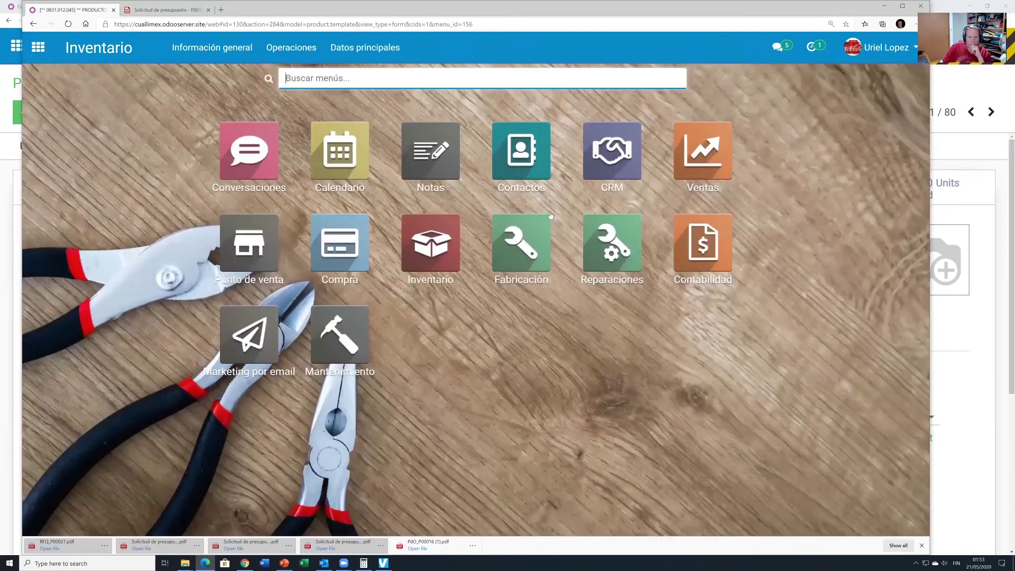
left_click(340, 244)
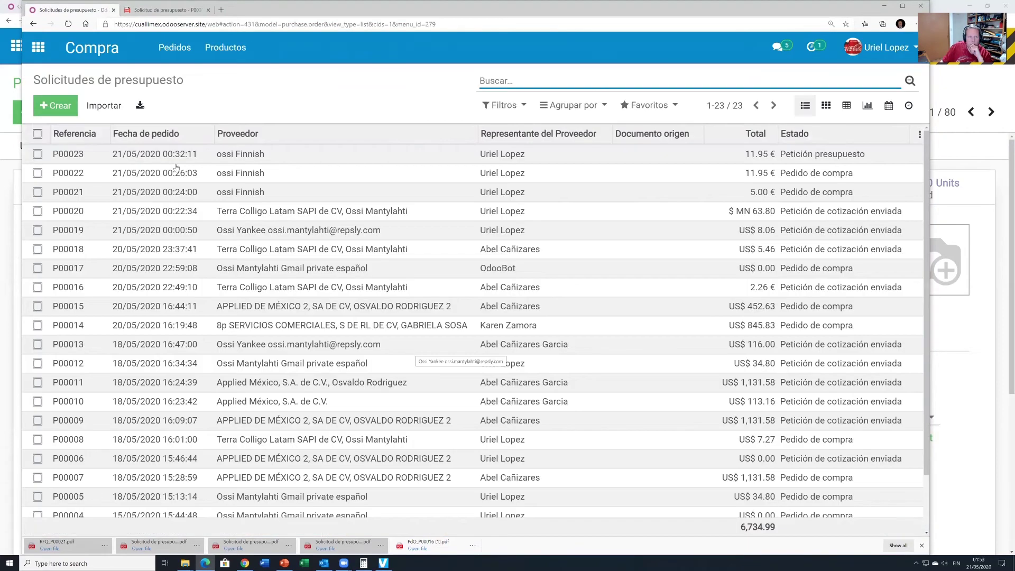
left_click(52, 106)
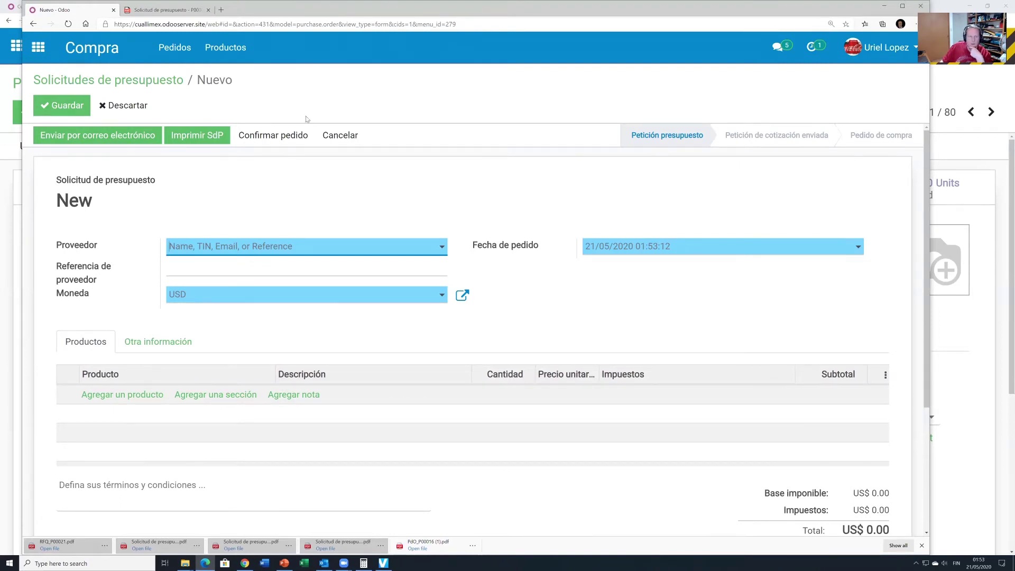
left_click(190, 250)
left_click(190, 249)
type("terra")
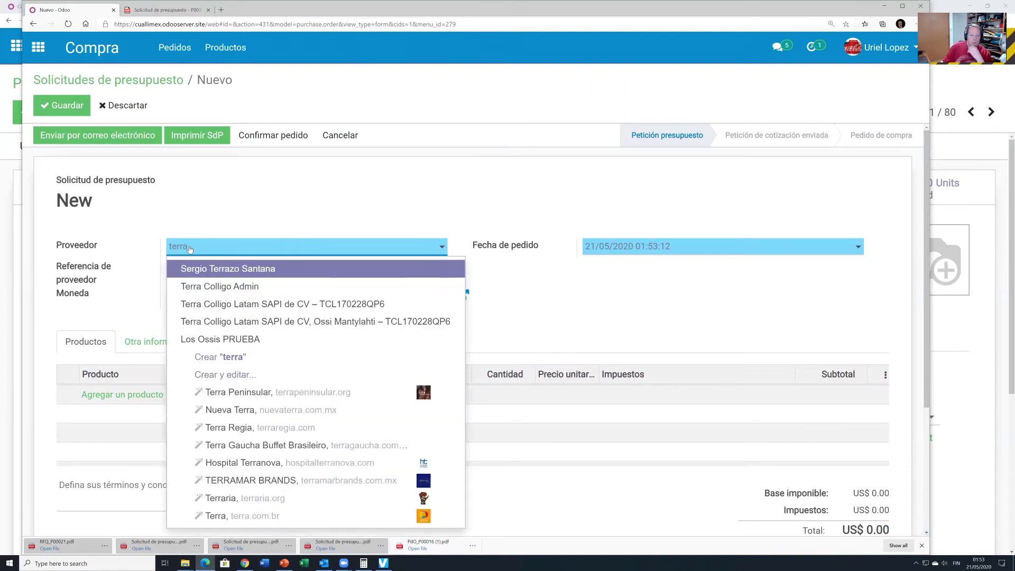
left_click(238, 324)
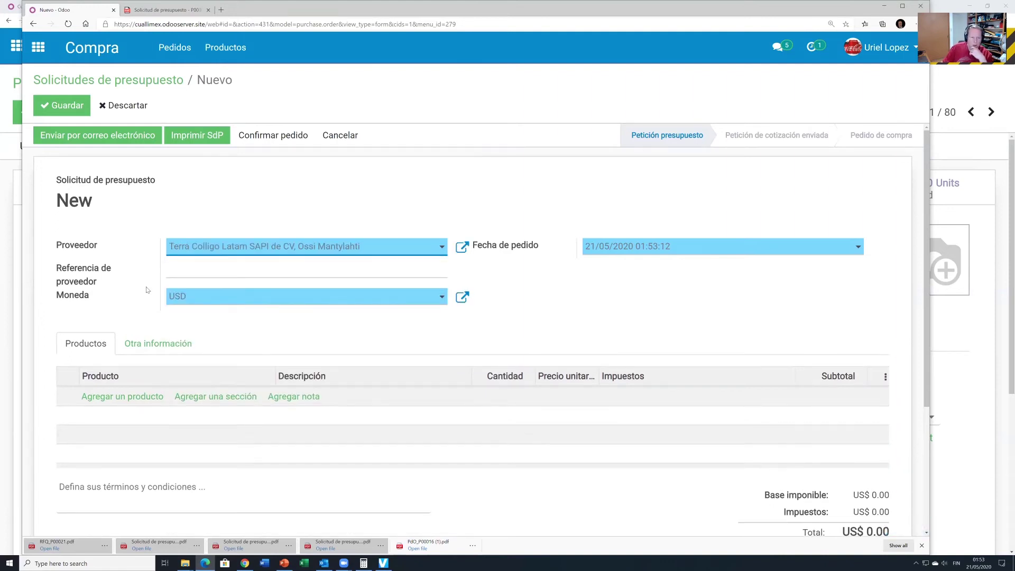
left_click(187, 302)
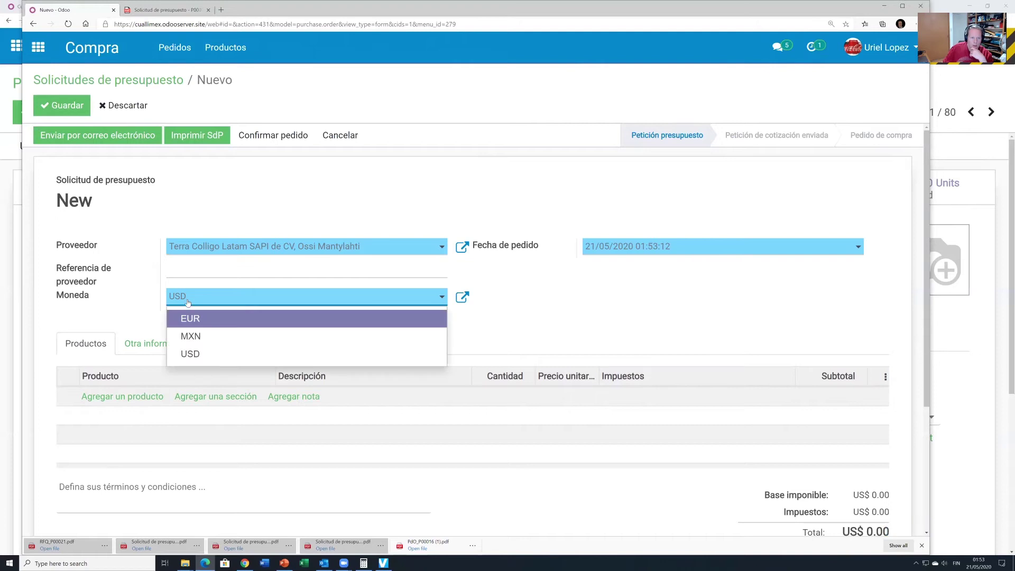
left_click(191, 335)
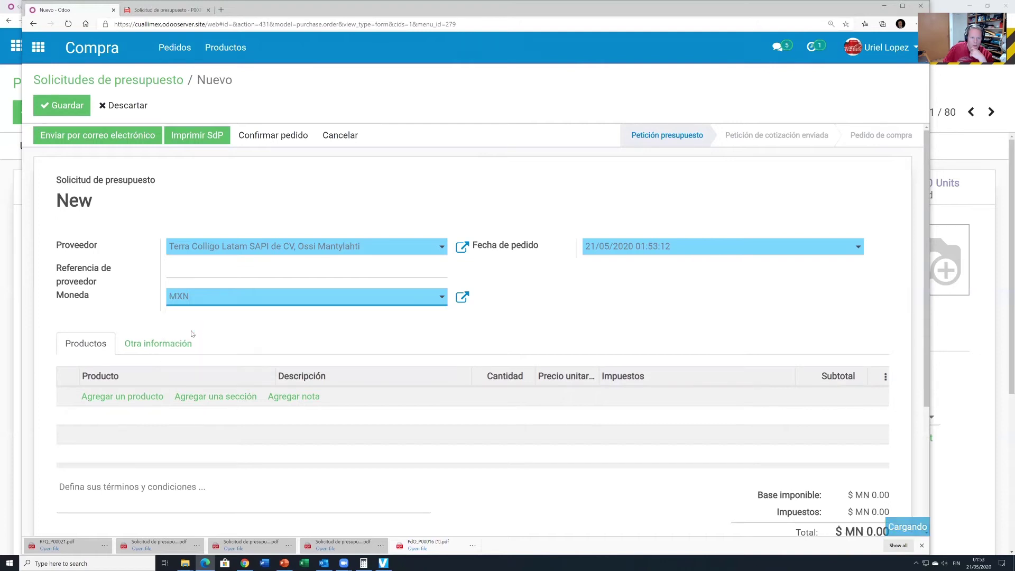
left_click(122, 396)
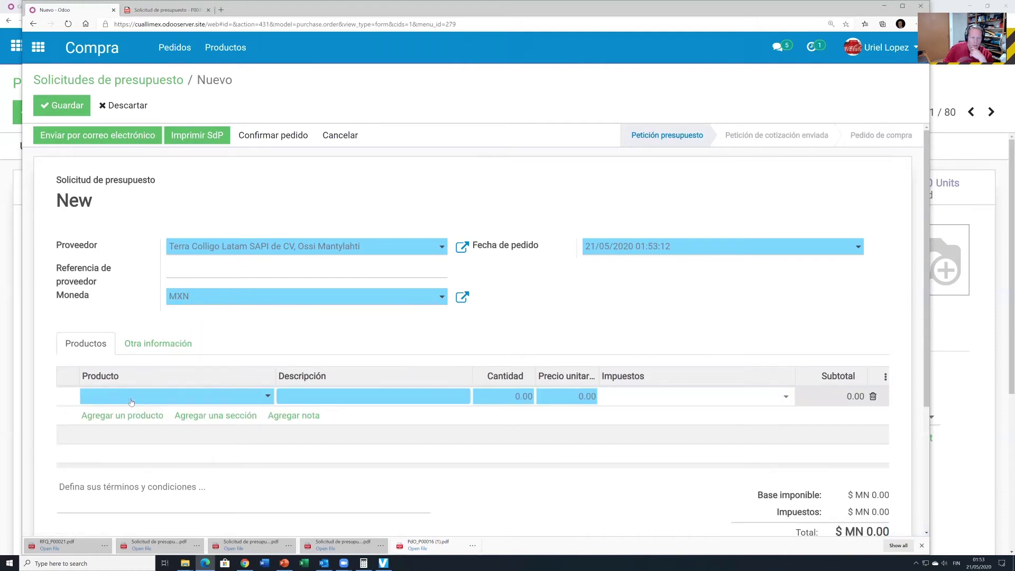
left_click(268, 397)
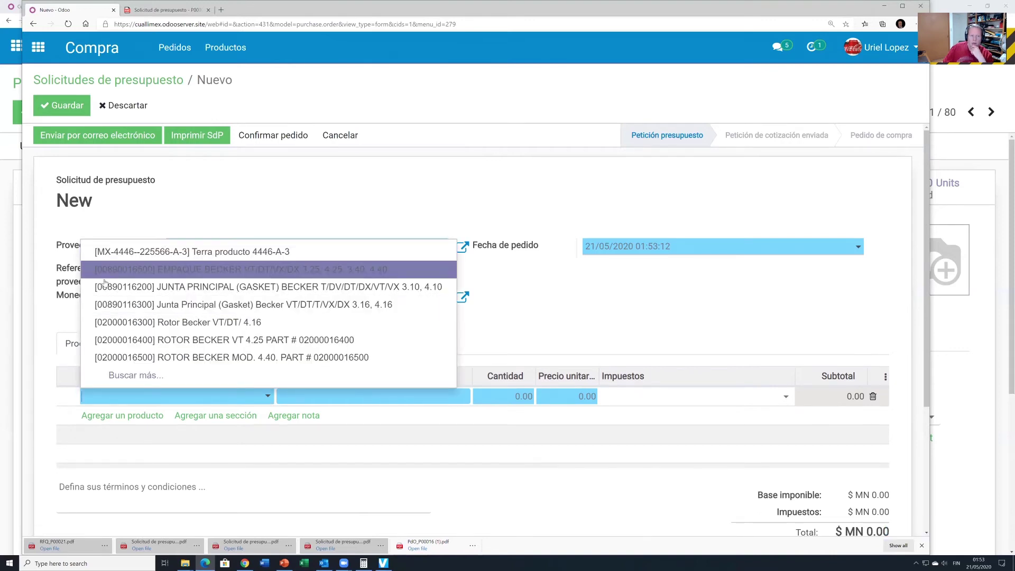
left_click(291, 258)
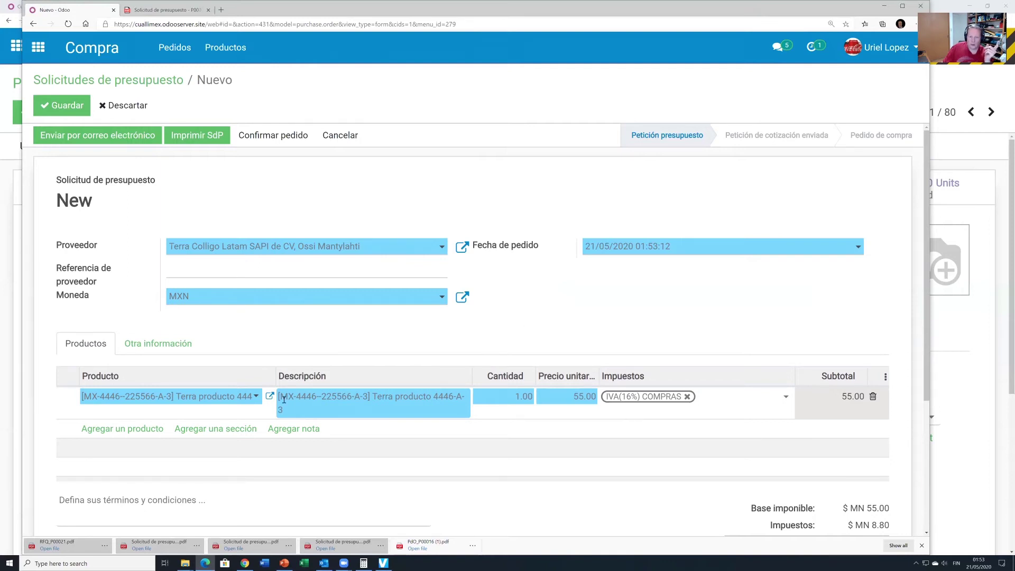
left_click(326, 249)
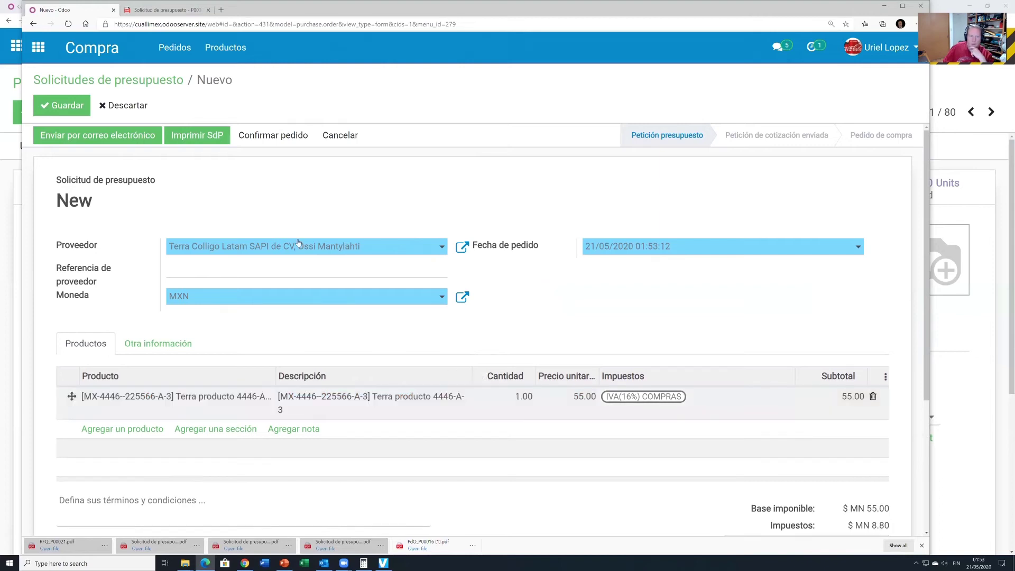
Save and print the request for quotation, download it as "Solicitud de presupuesto - P00024.pdf" and open the file
left_click(68, 111)
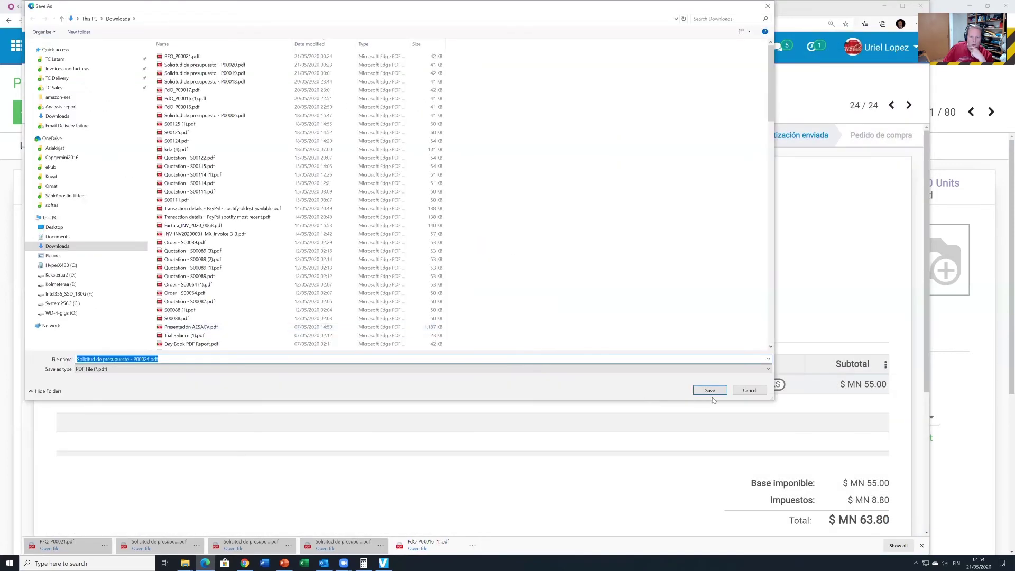
left_click(711, 393)
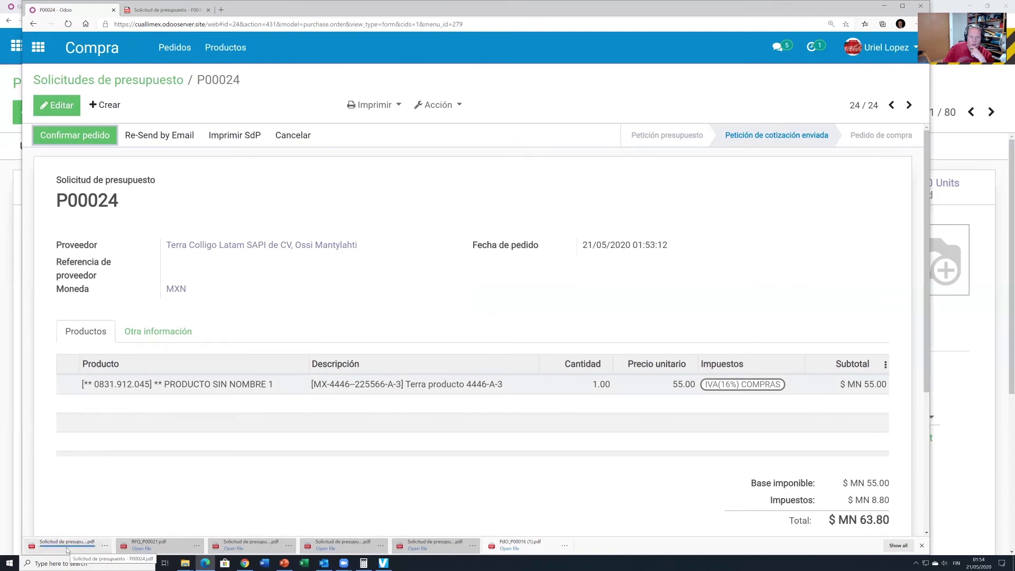
left_click(67, 544)
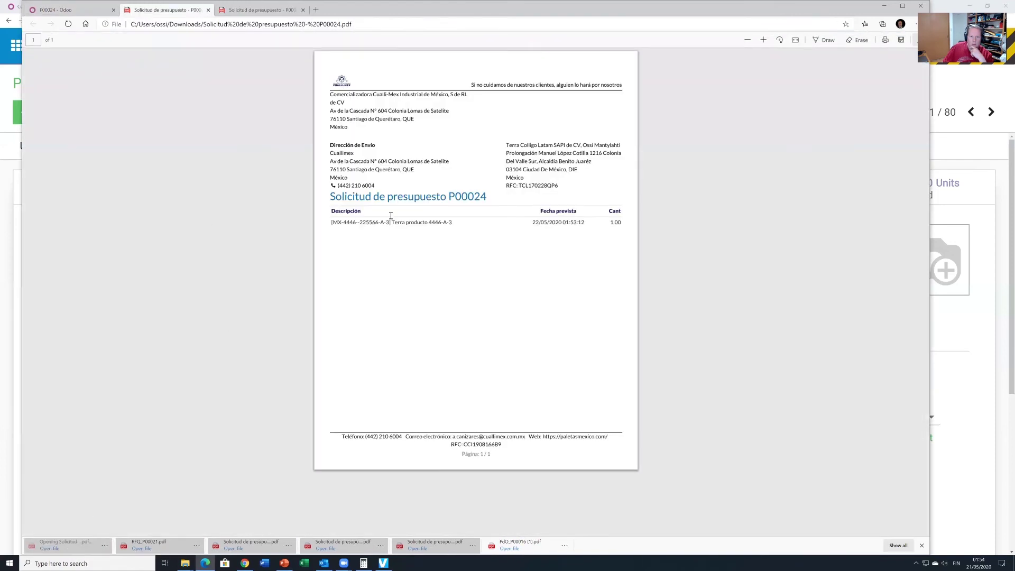
Examine the vendor's product code and name in the description line of the quotation request PDF
scroll(391, 215, "up", 5)
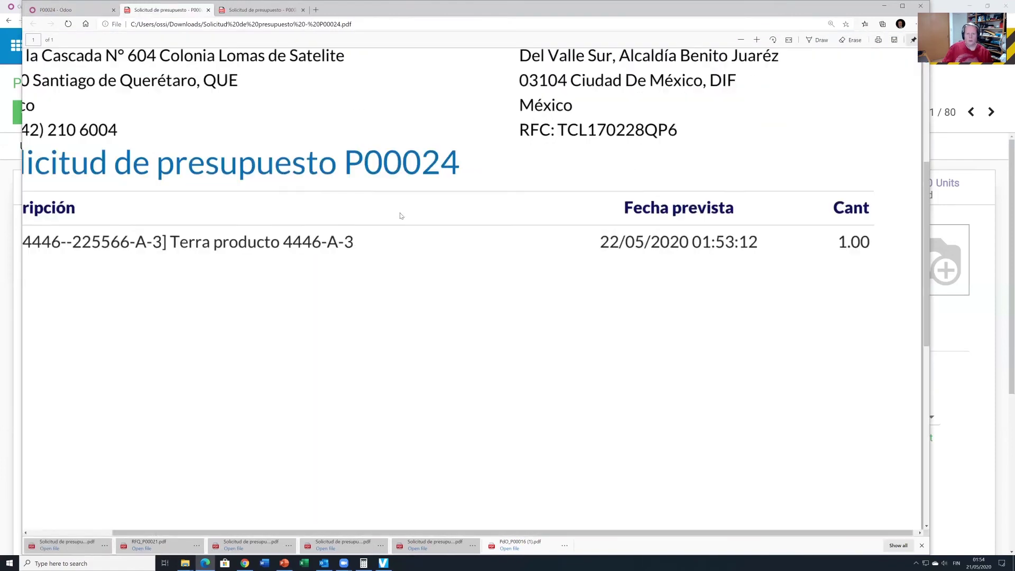
scroll(400, 216, "down", 2)
left_click_drag(144, 241, 426, 247)
left_click(427, 249)
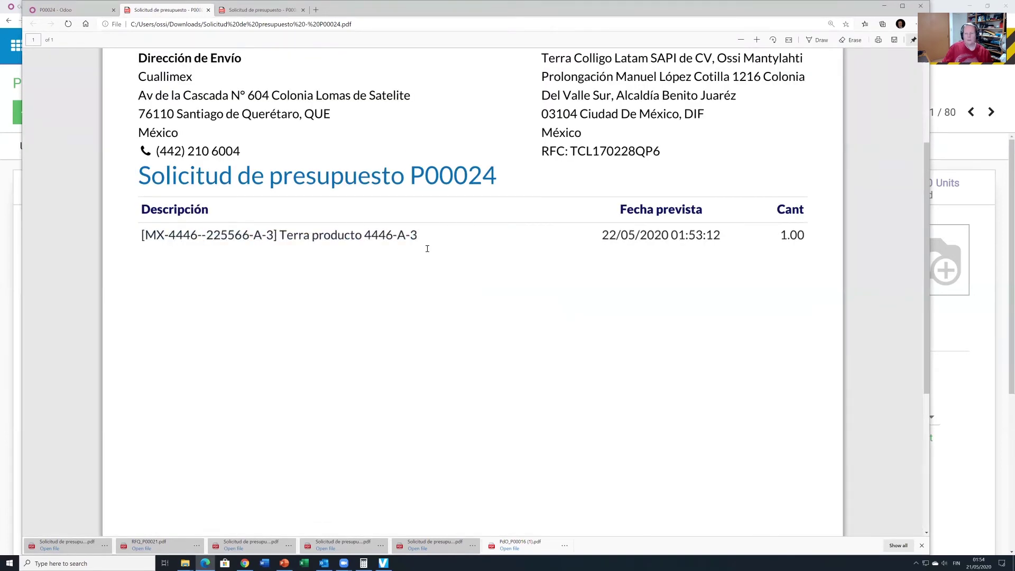
left_click_drag(146, 232, 275, 235)
left_click(275, 299)
Return to request for quotation P00024 in Compra and duplicate it
key("alt+Tab")
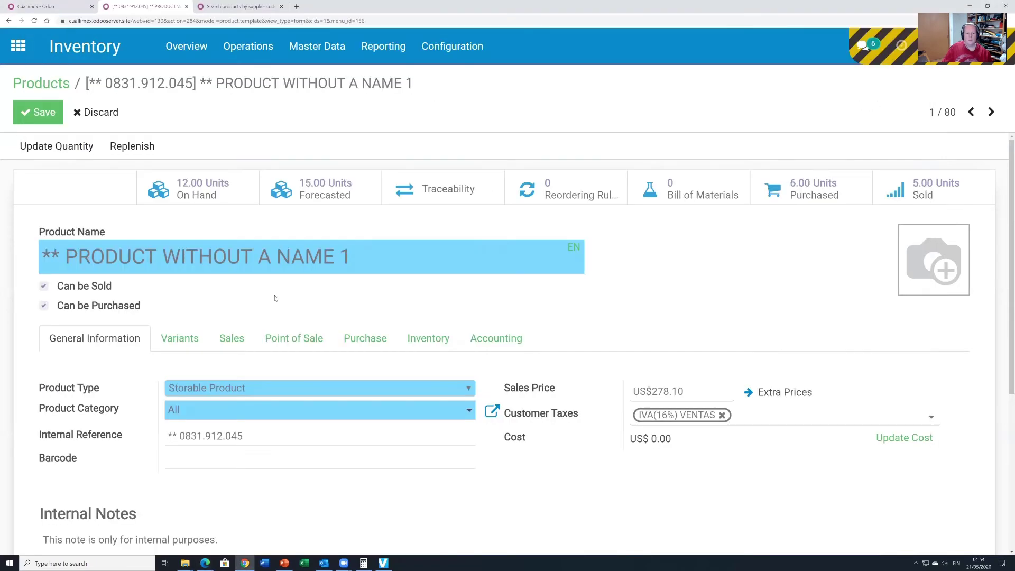
key("alt+Tab")
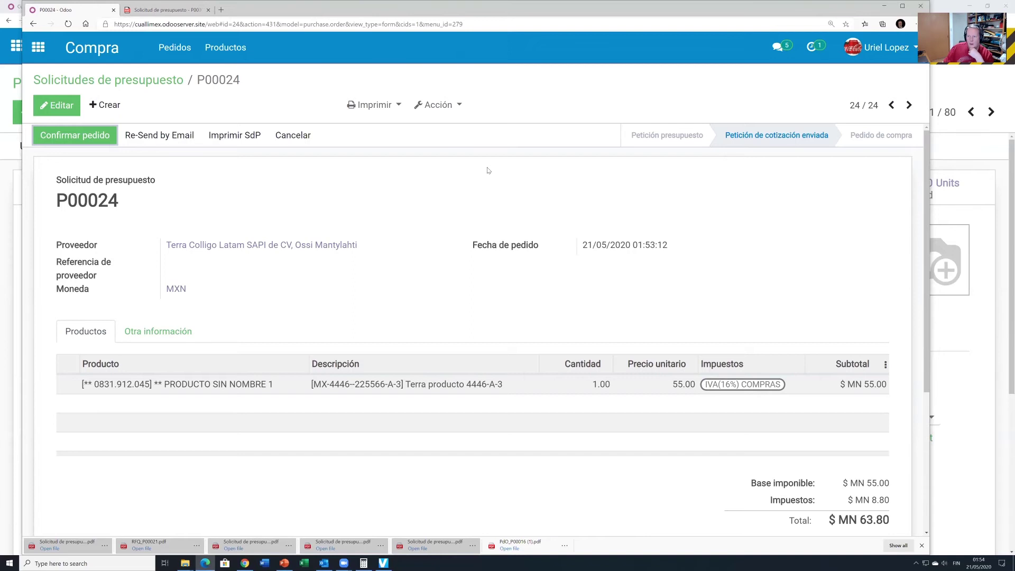
left_click(450, 110)
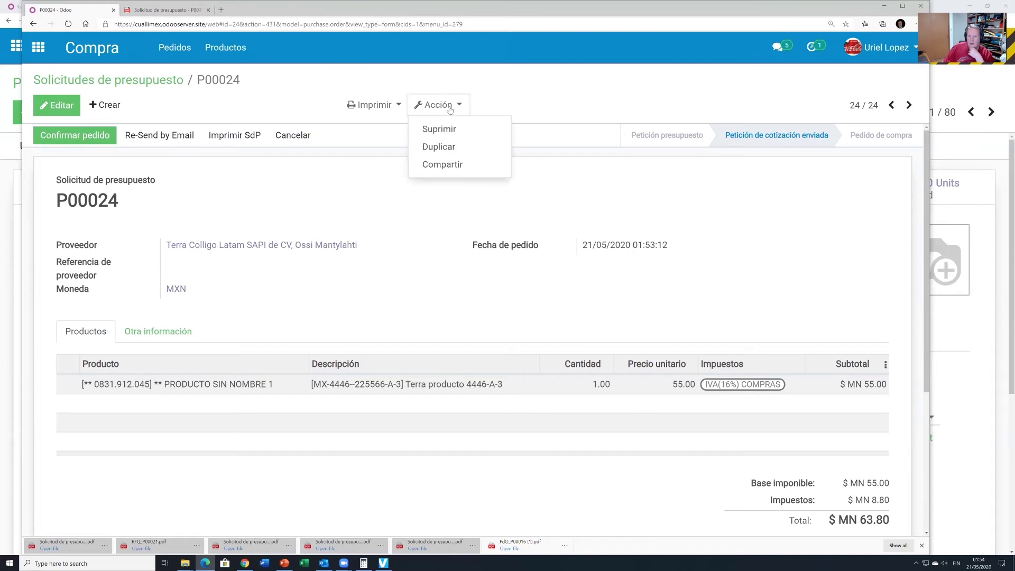
left_click(442, 148)
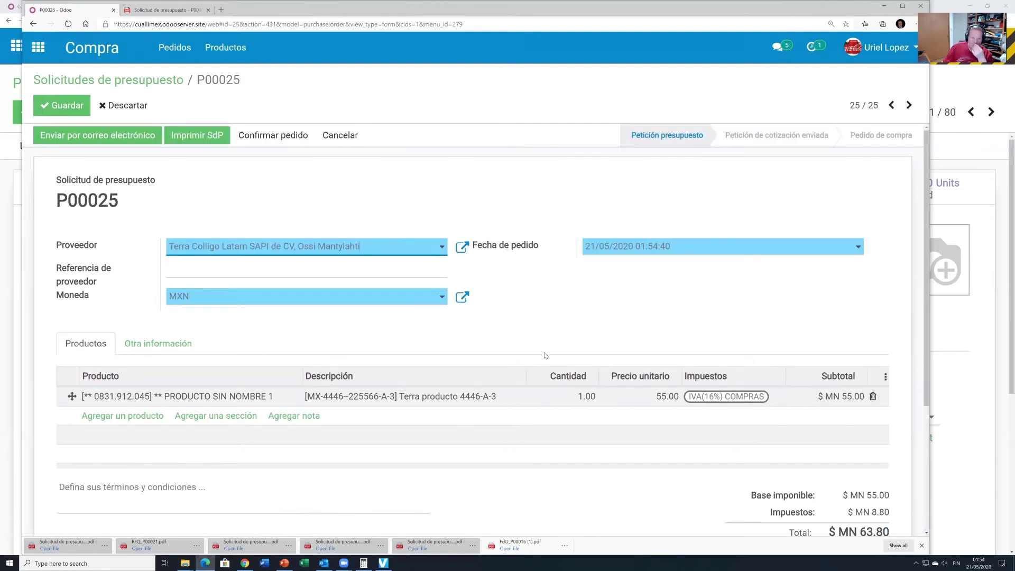
Change the duplicated request's vendor to the contact with the repsly.com e-mail, in USD, and delete its copied product line
key("ctrl+a")
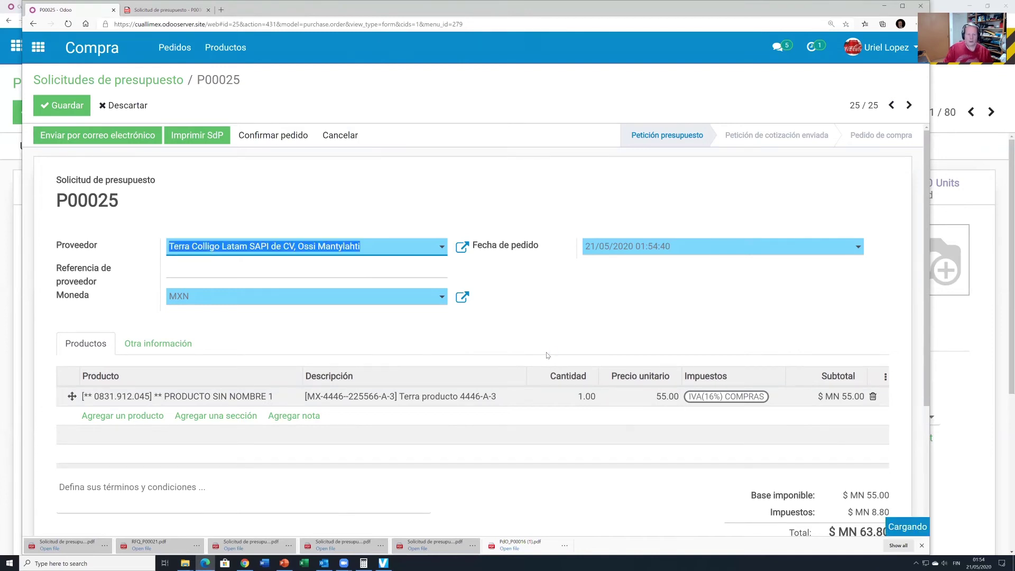
key("Down")
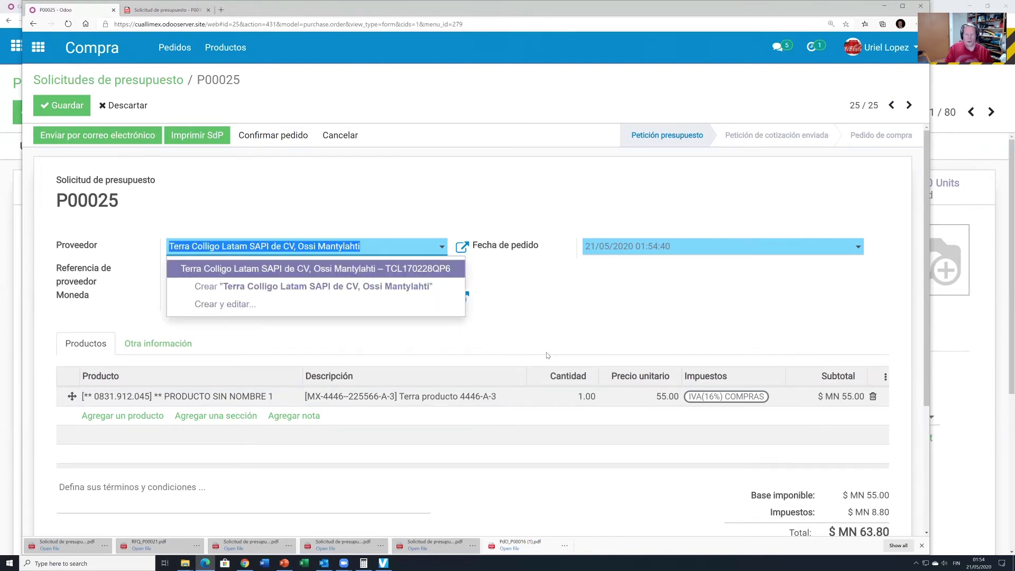
type("ossi y")
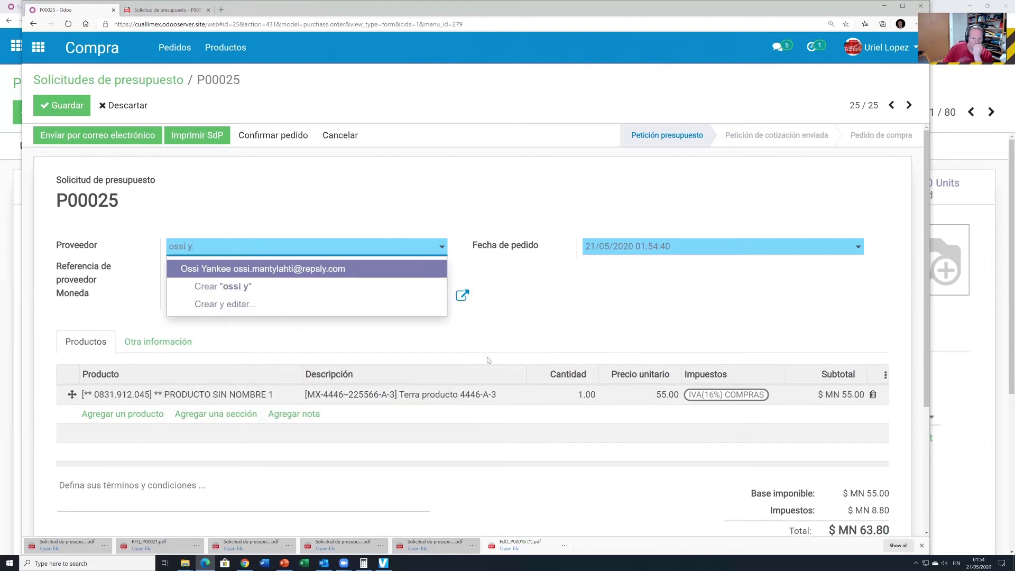
left_click(333, 272)
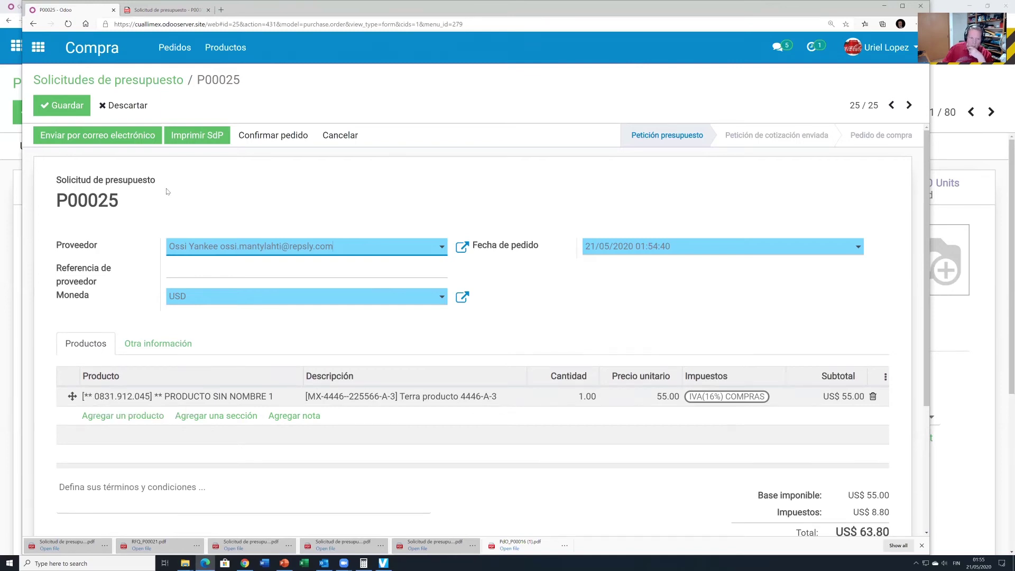
left_click(873, 398)
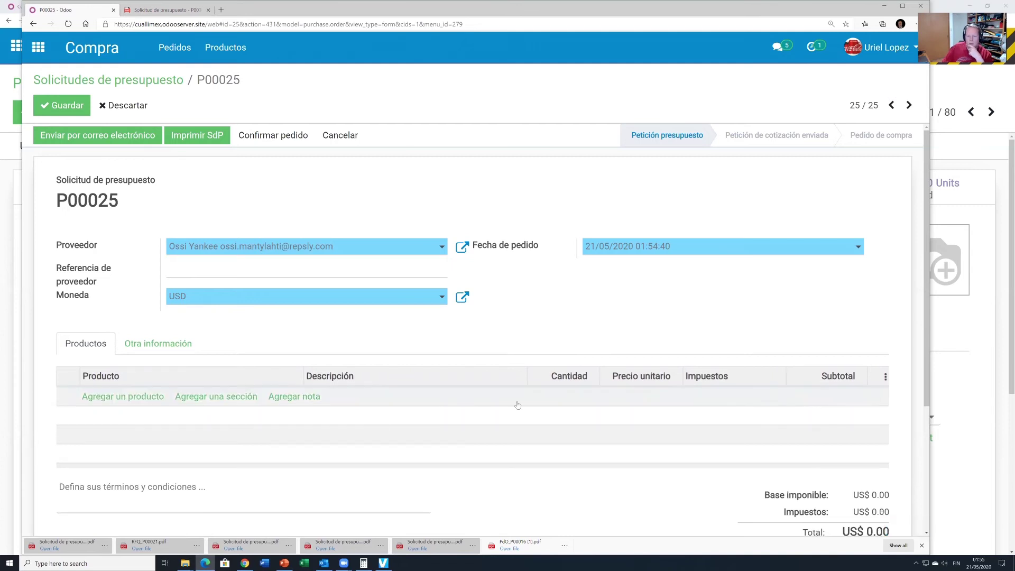
Add the product [Yankee 99.999.9999] Totally awesome product as a line of the request, and delete that line again
left_click(130, 402)
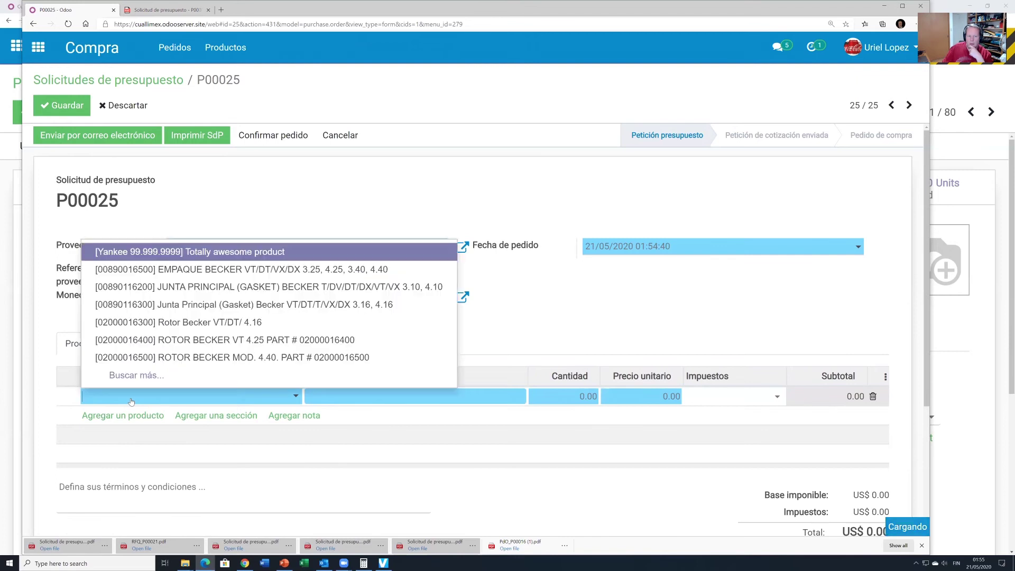
left_click(104, 254)
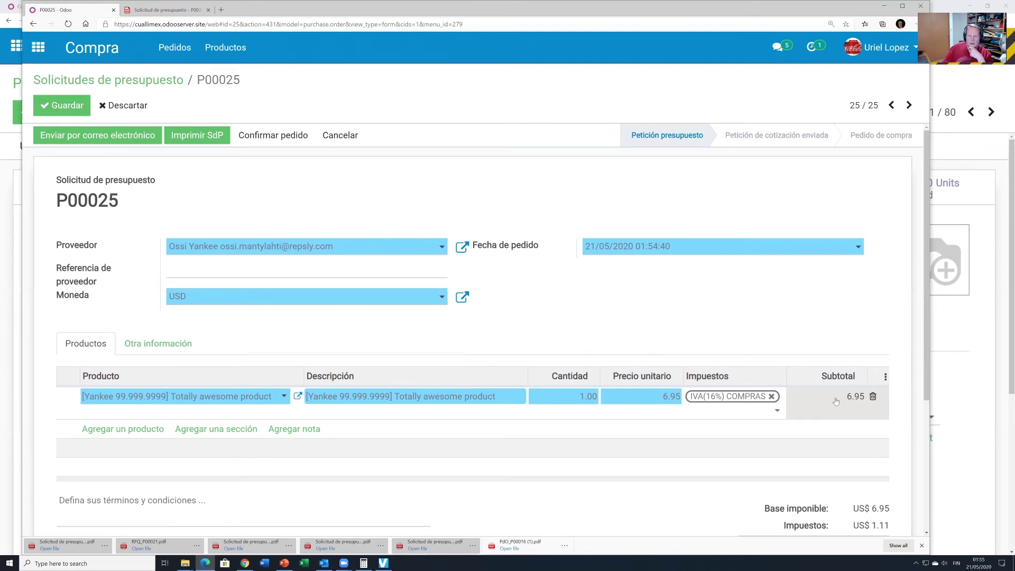
left_click(873, 397)
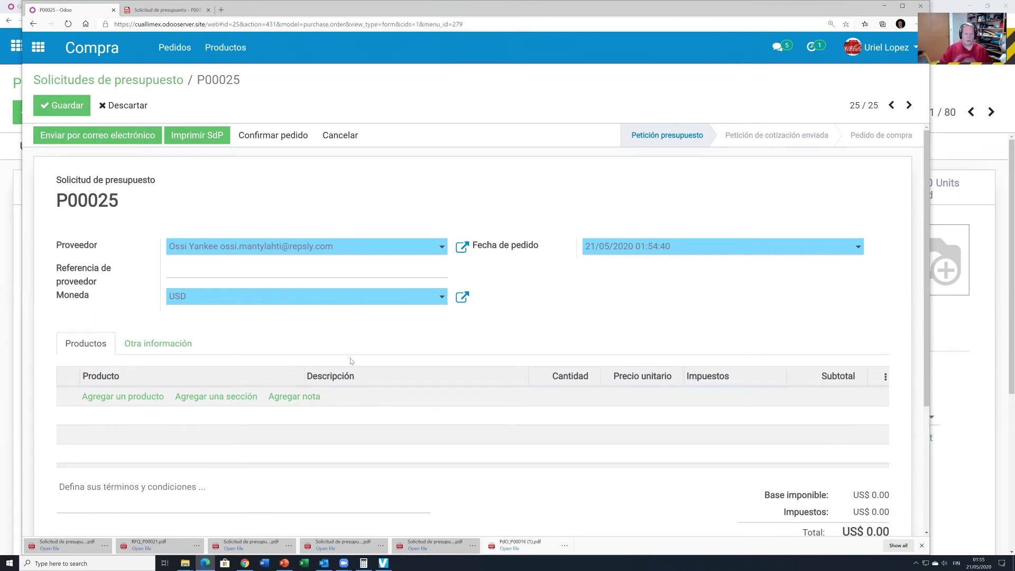
Add an empty product line to the request and open the extended product search for it
left_click(131, 398)
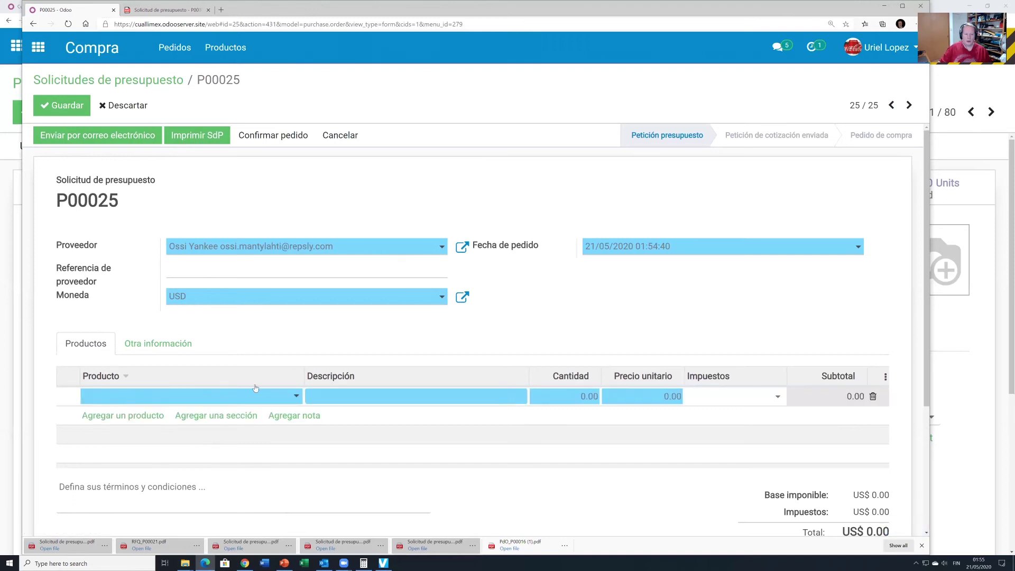
left_click(294, 397)
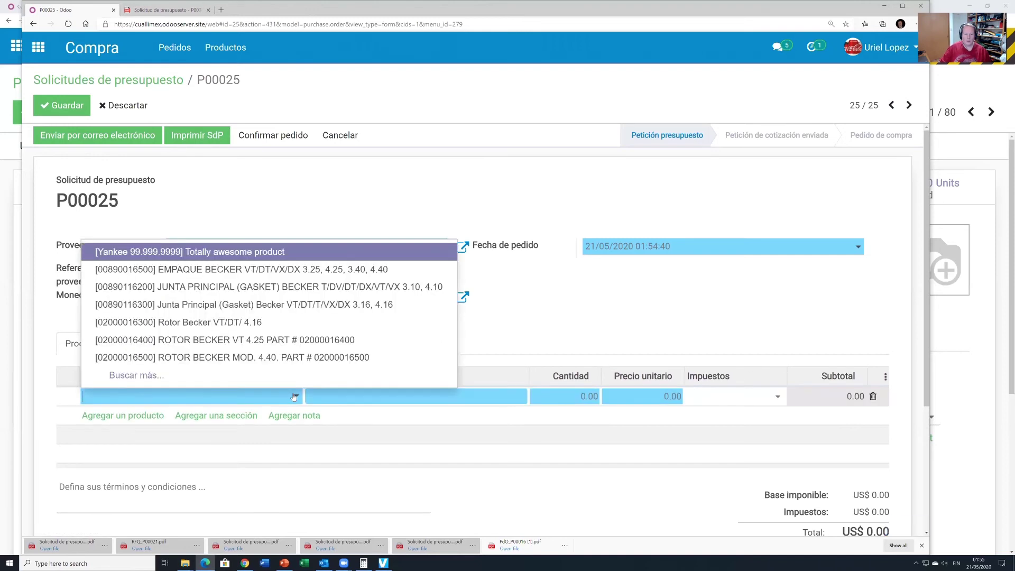
left_click(177, 376)
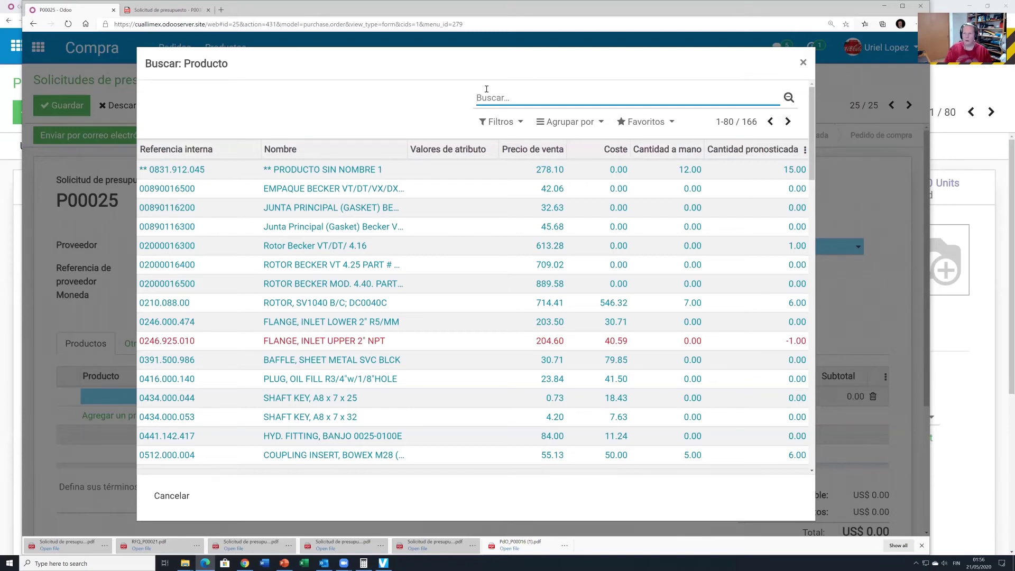
Search the products in turn for "sin nombre", "0831" and "**", clearing each search term
type("sin nombre")
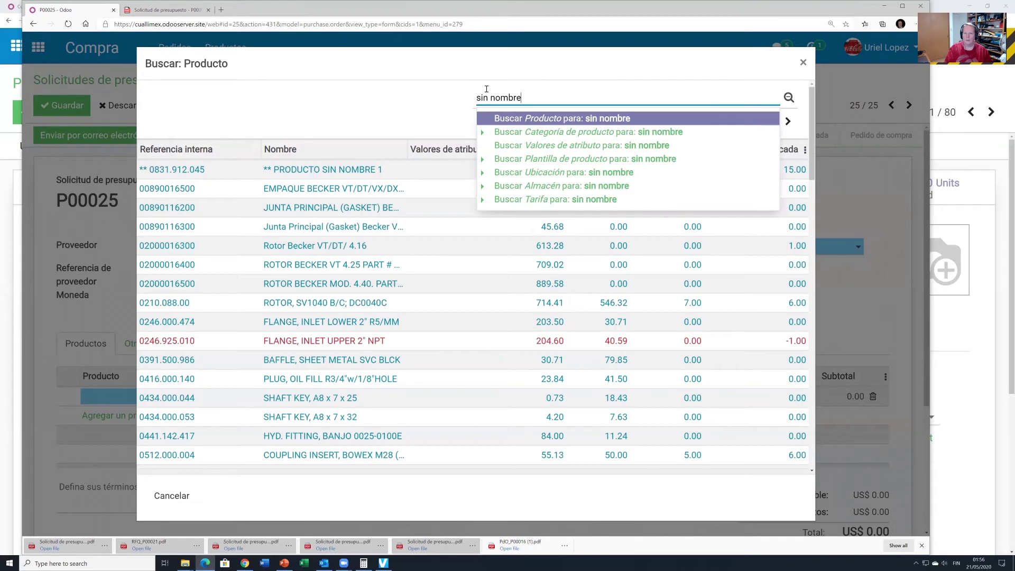
key("Return")
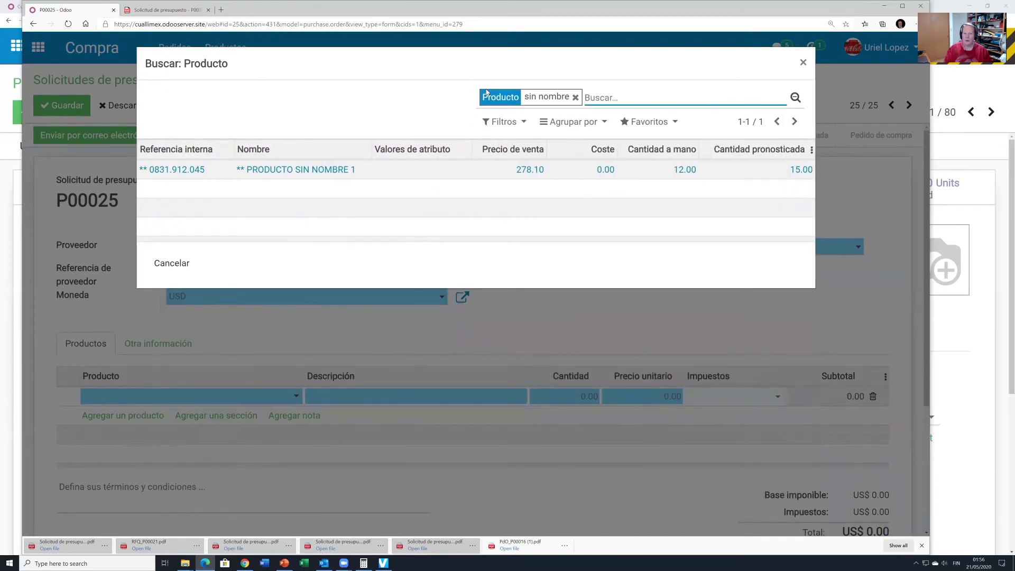
key("BackSpace")
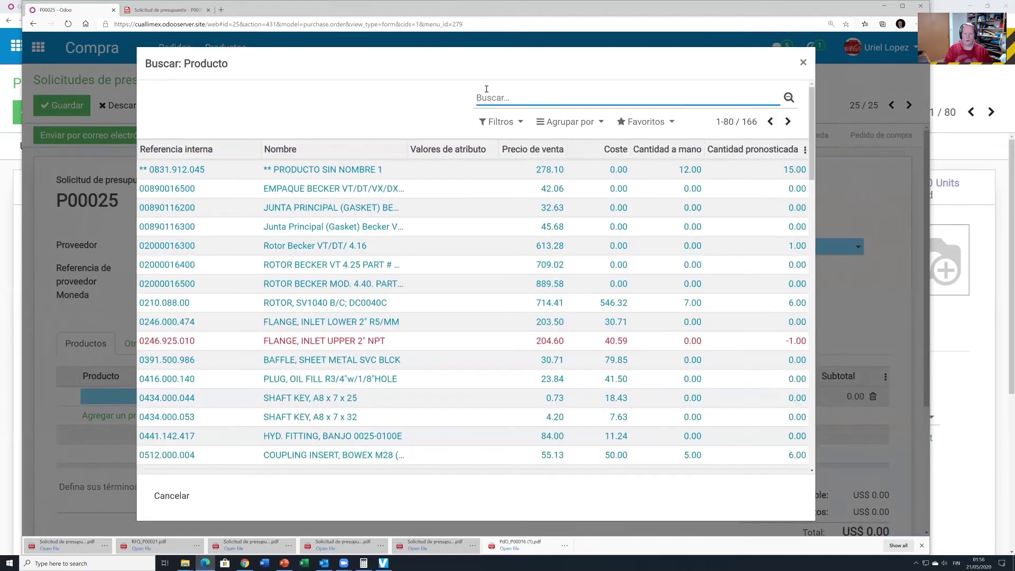
type("0831")
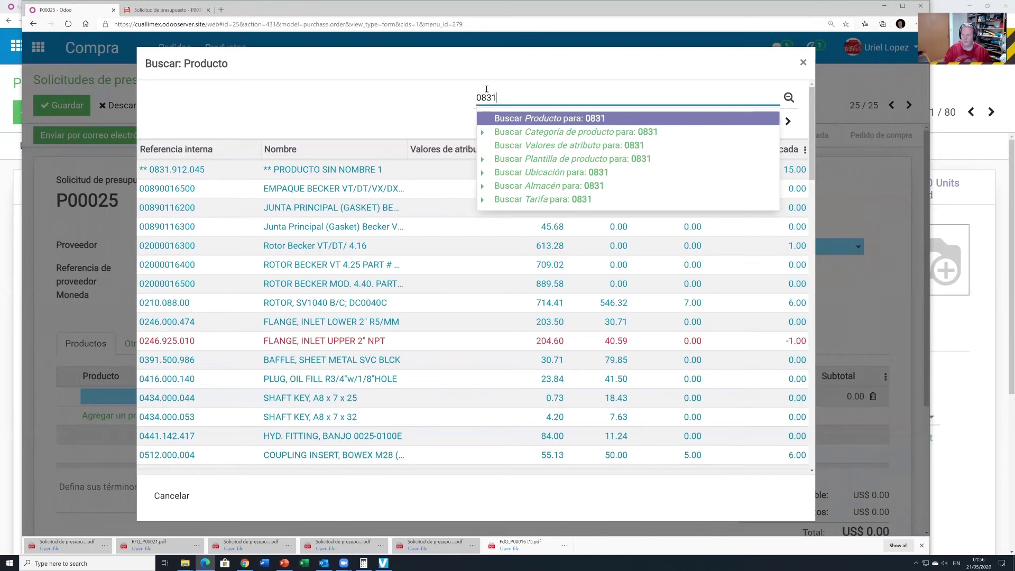
key("Return")
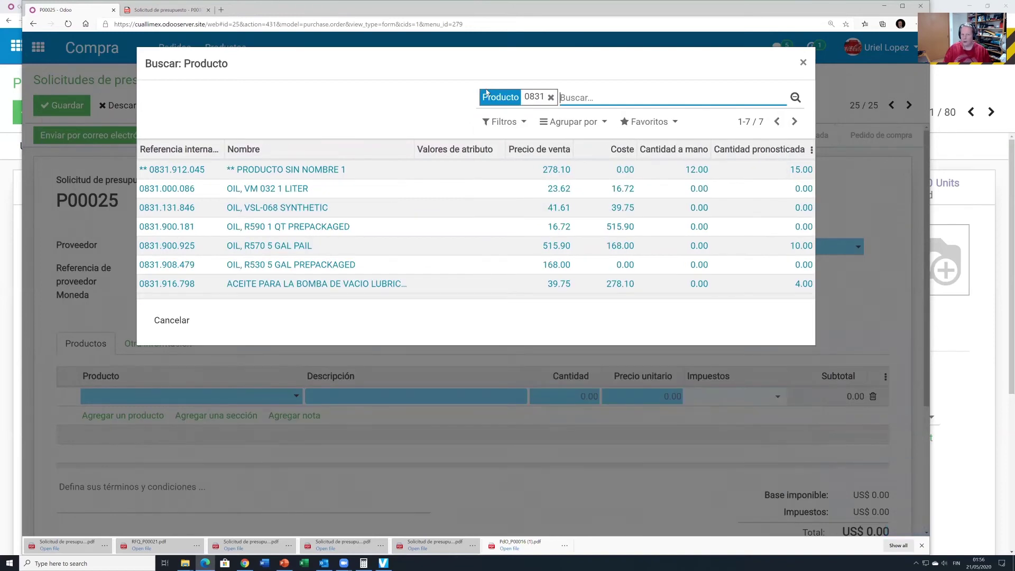
key("BackSpace")
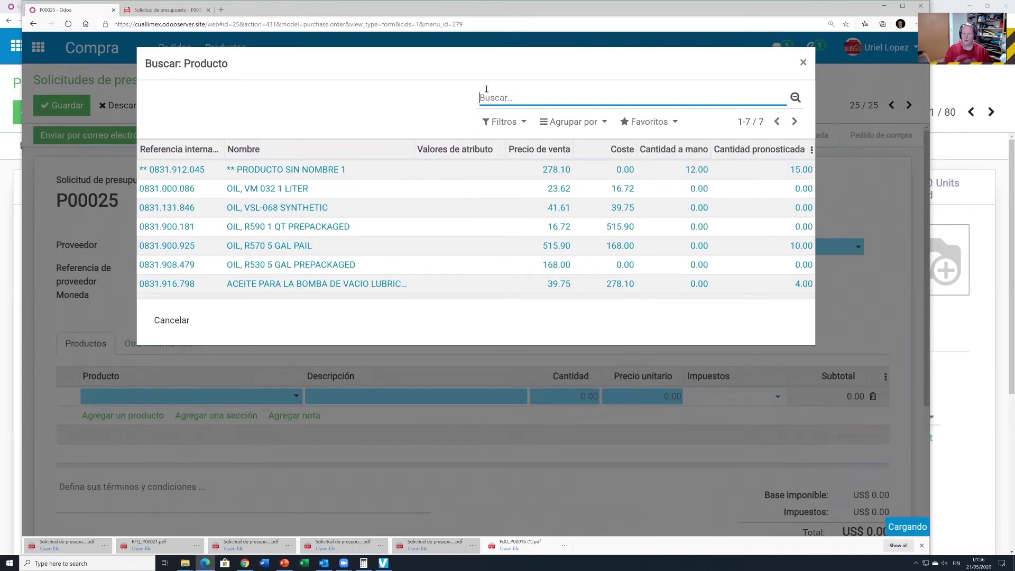
type("**")
key("Return")
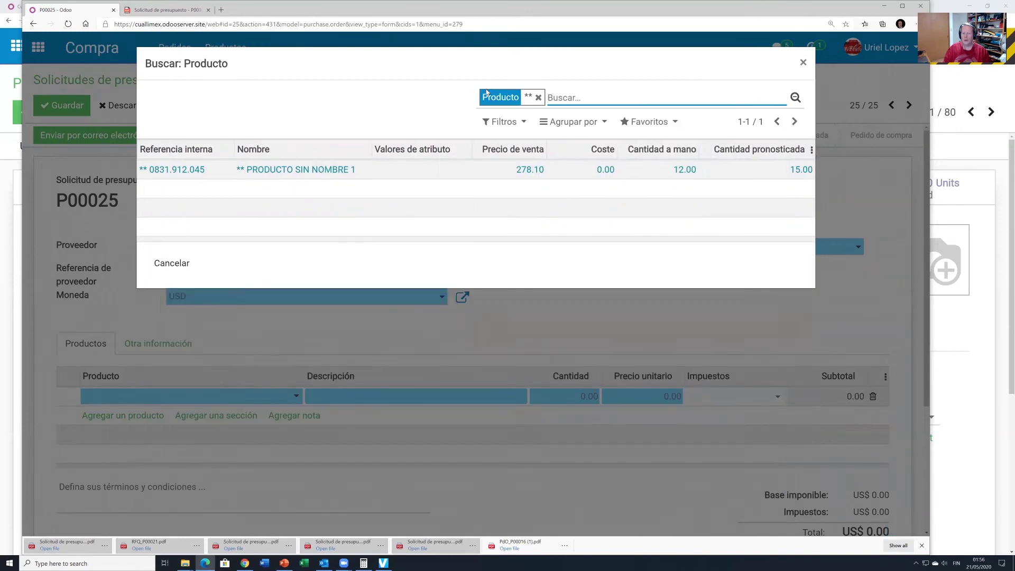
key("BackSpace")
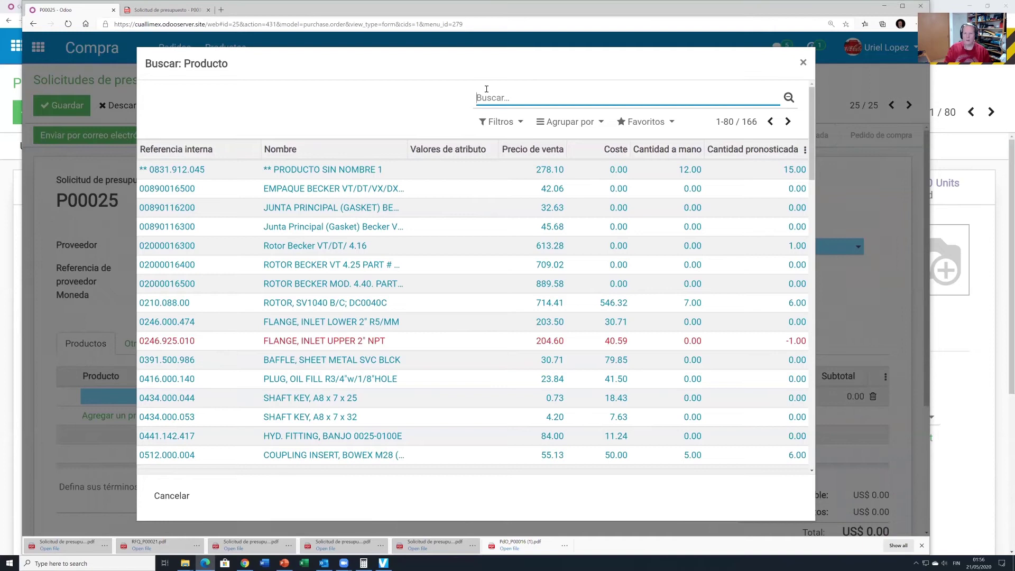
Search the products for the English wording "without name" and clear the search
type("without na")
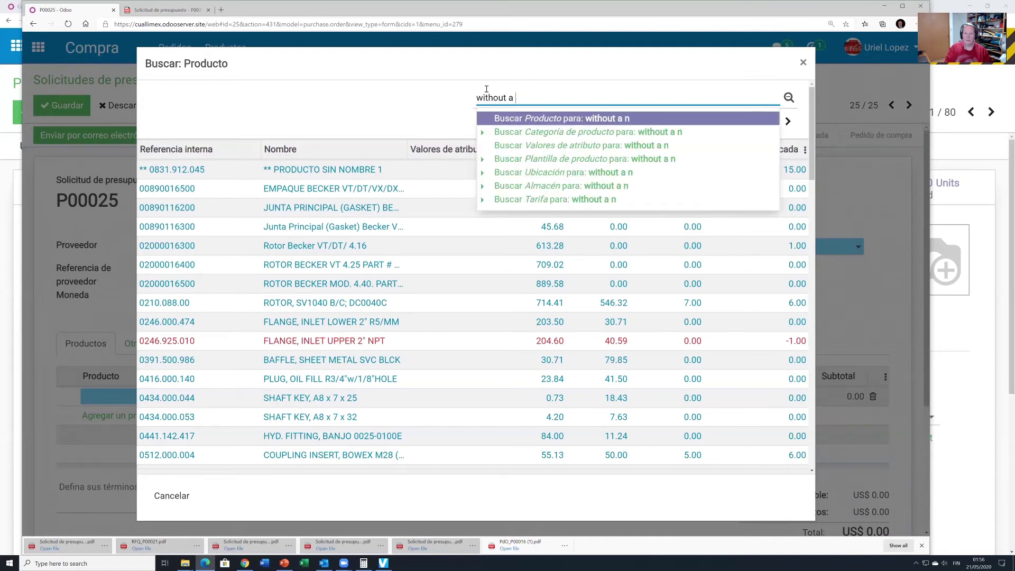
type("me")
key("Return")
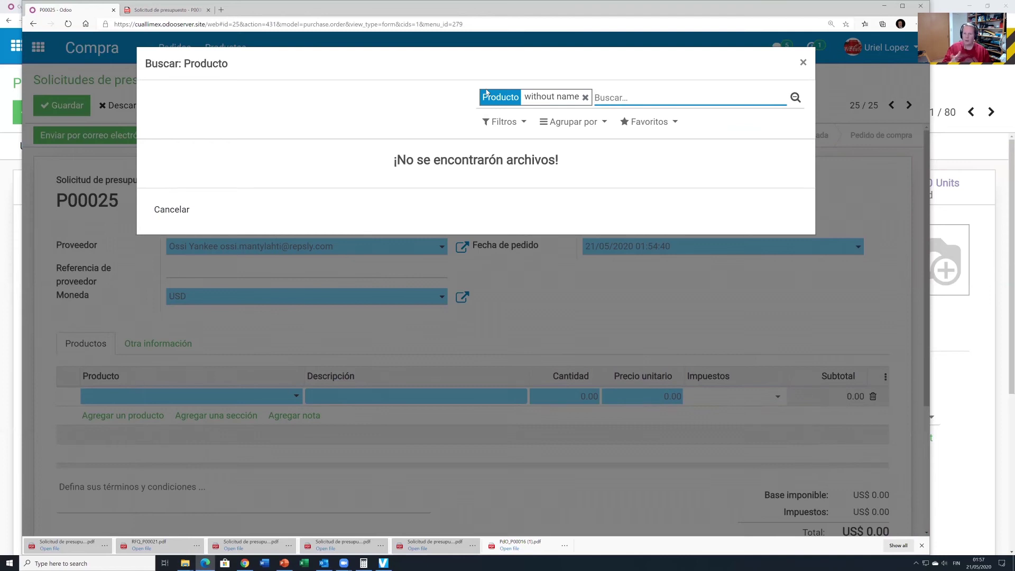
key("BackSpace")
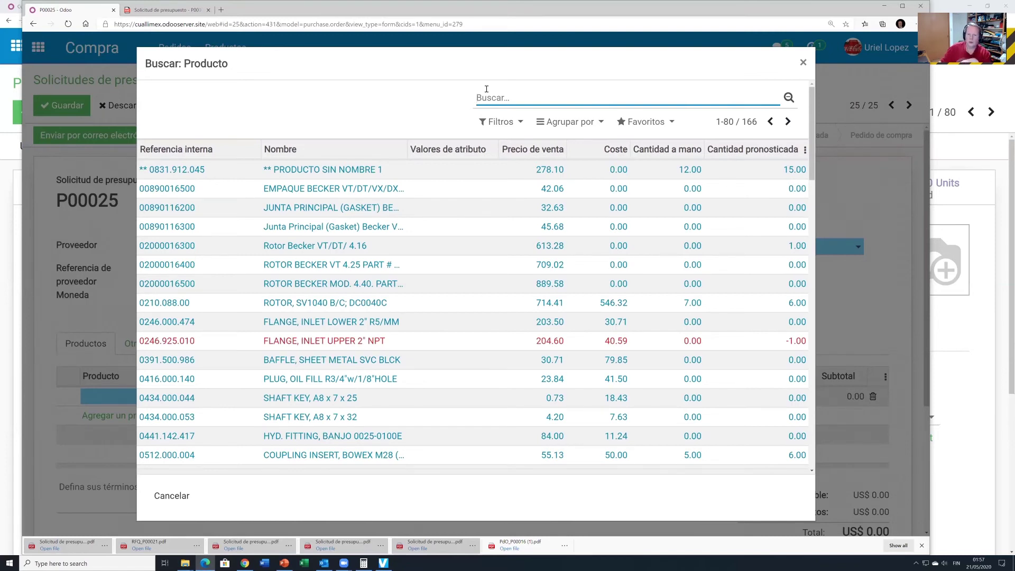
Filter the products with a custom condition where Proveedores contains the vendor contact's first name
left_click(501, 123)
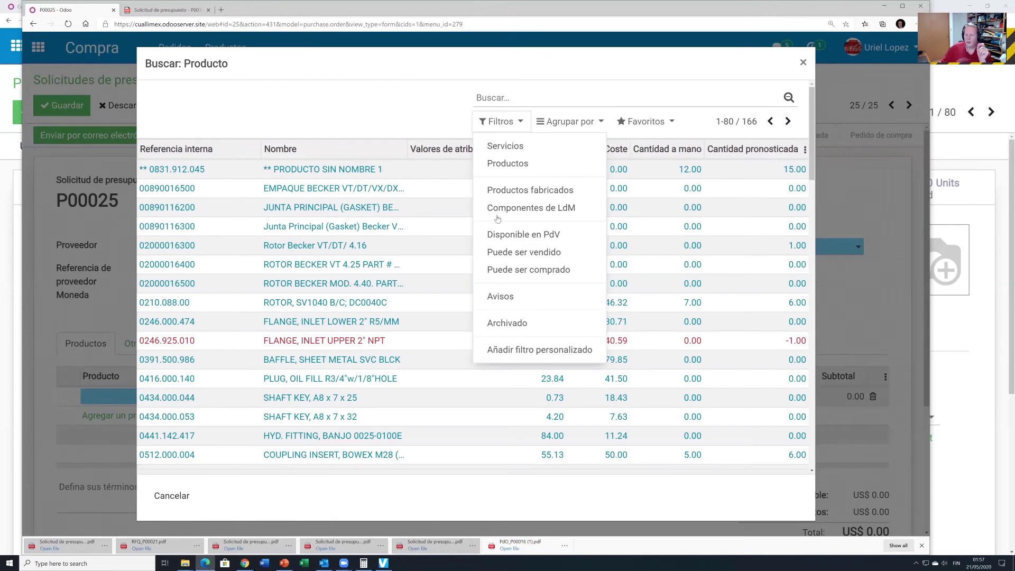
left_click(510, 352)
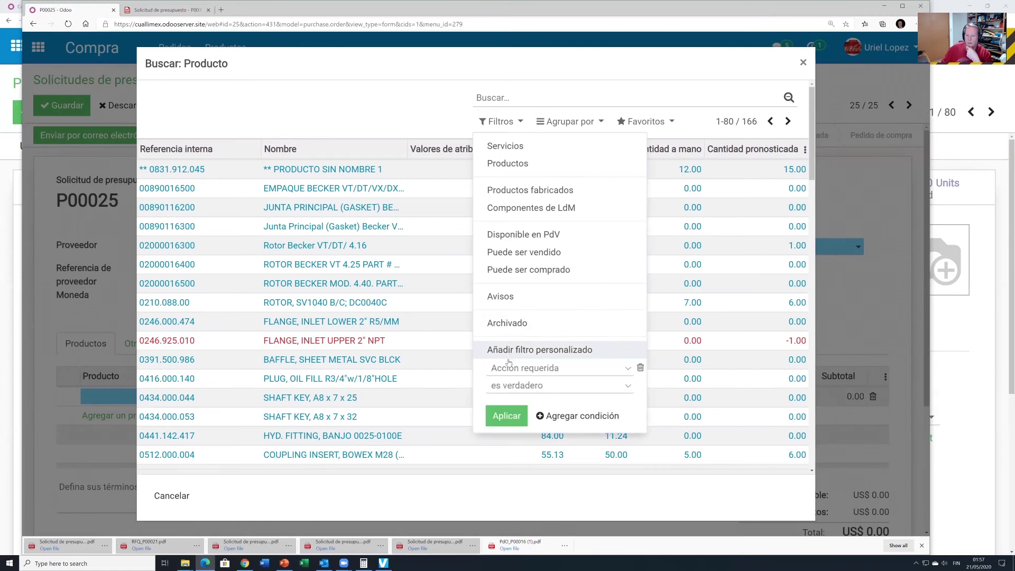
left_click(511, 371)
left_click(511, 370)
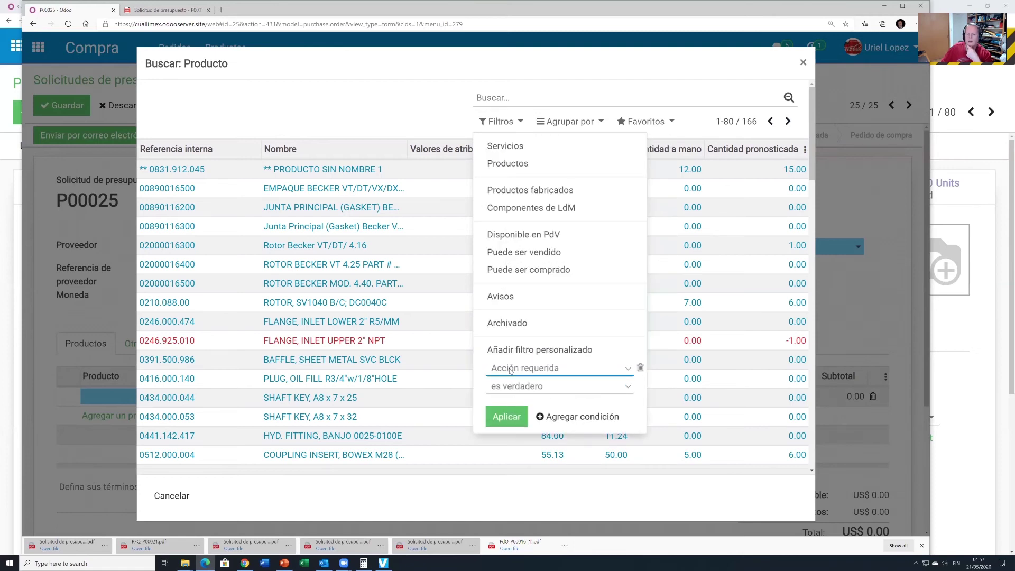
left_click(511, 370)
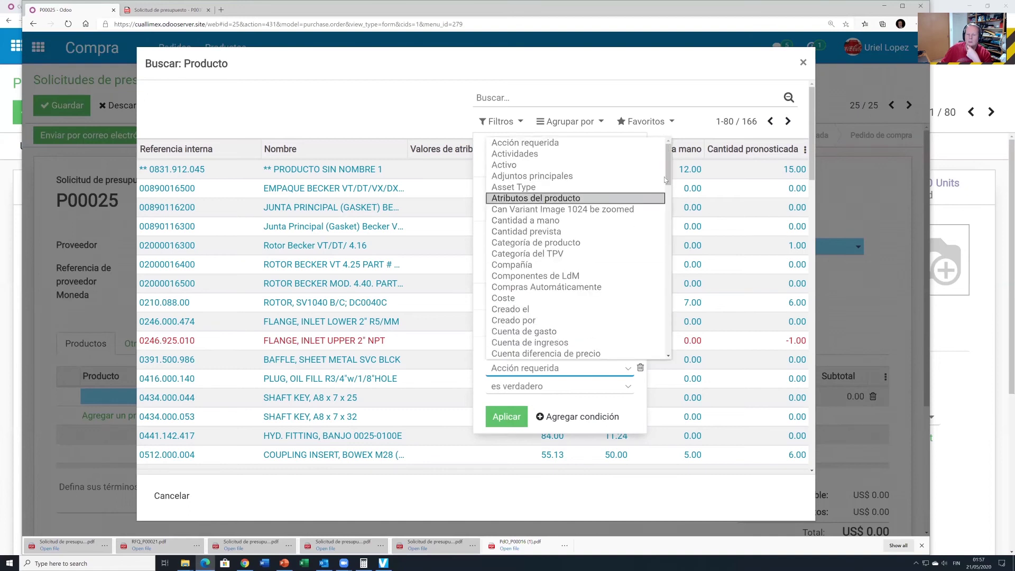
left_click_drag(672, 174, 655, 267)
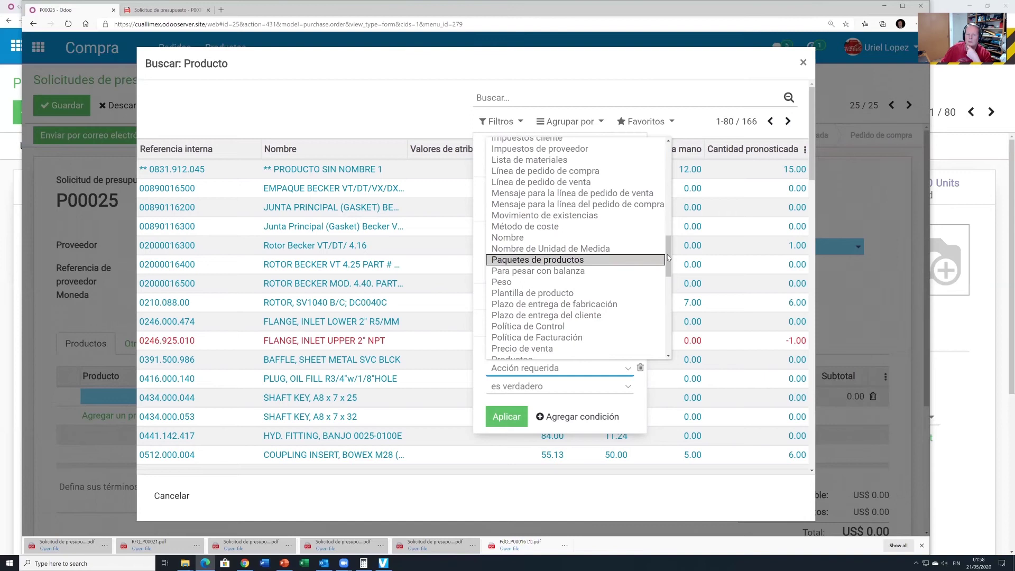
scroll(668, 255, "down", 3)
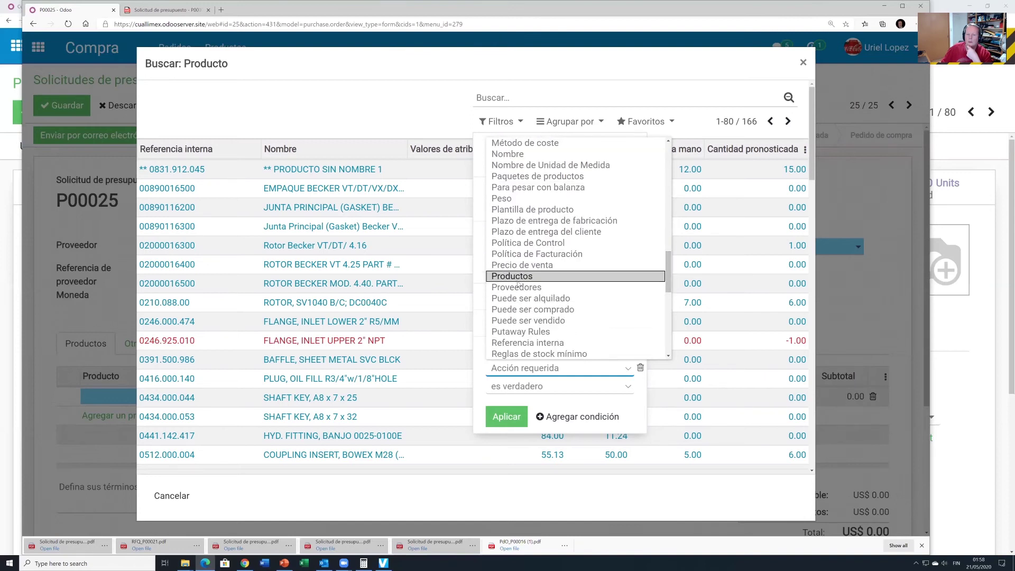
left_click(519, 288)
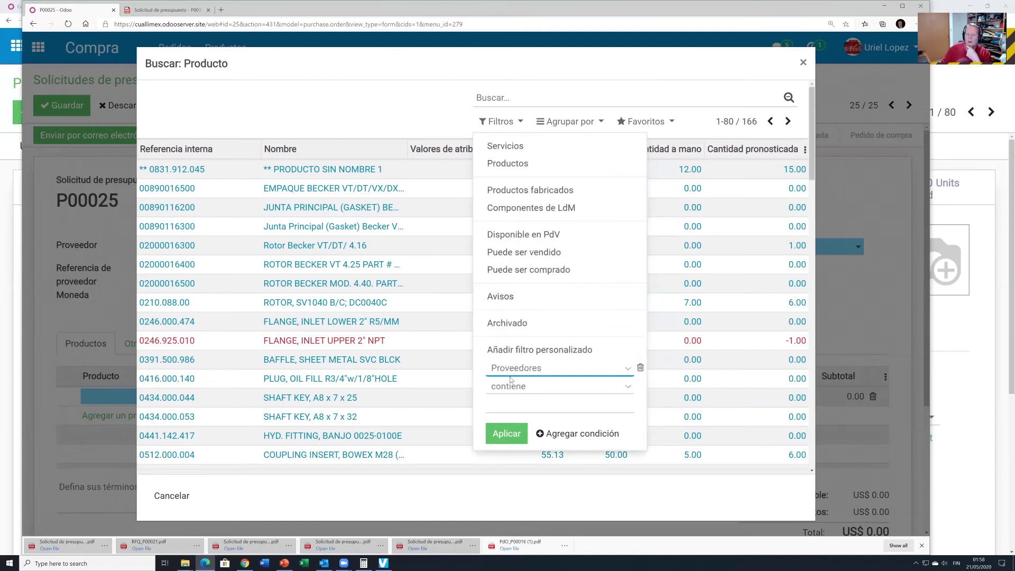
left_click(509, 403)
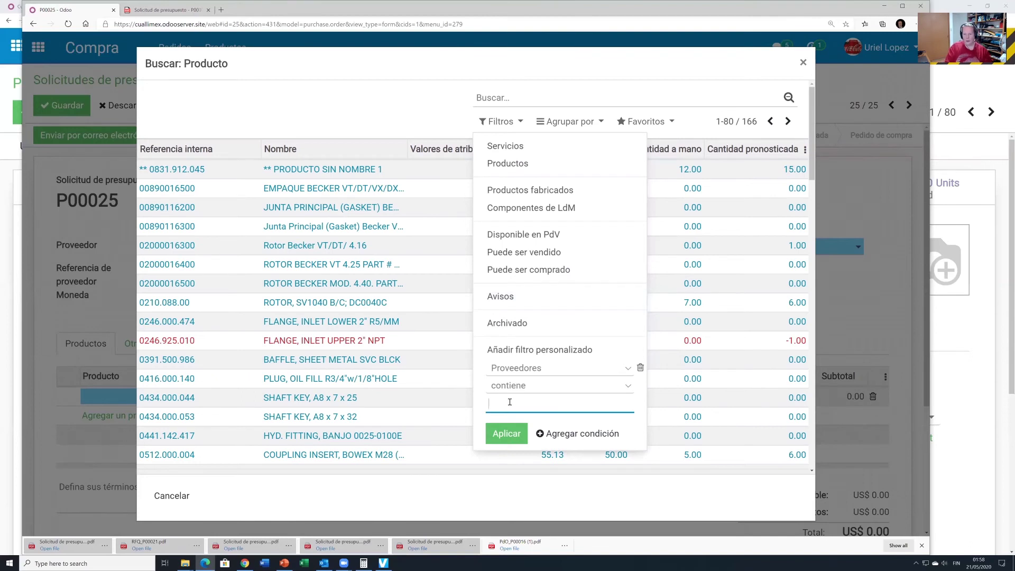
type("ossi")
key("Return")
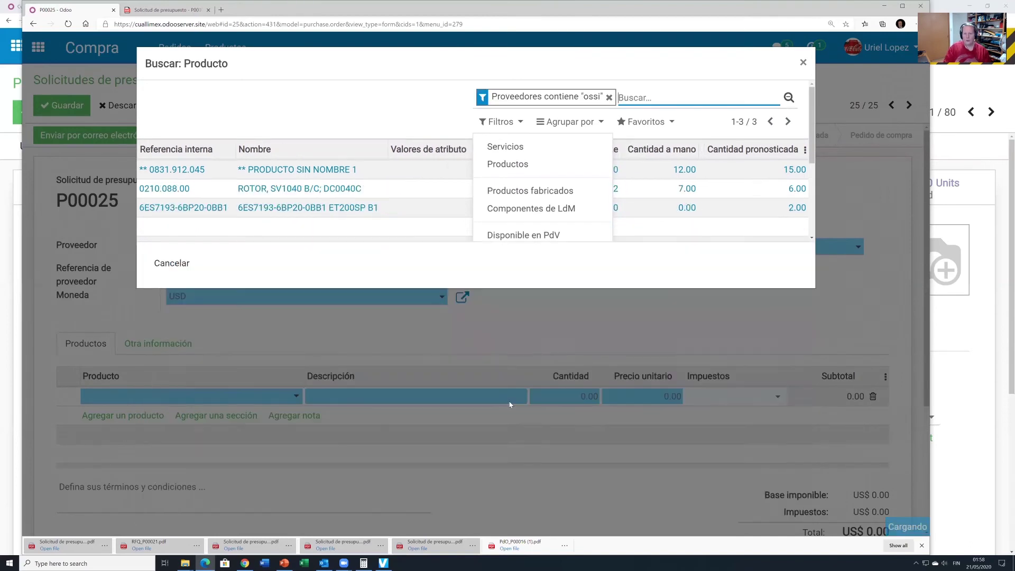
Add the product ** 0831.912.045 from the vendor-filtered results to the request's line and save the request
left_click(334, 132)
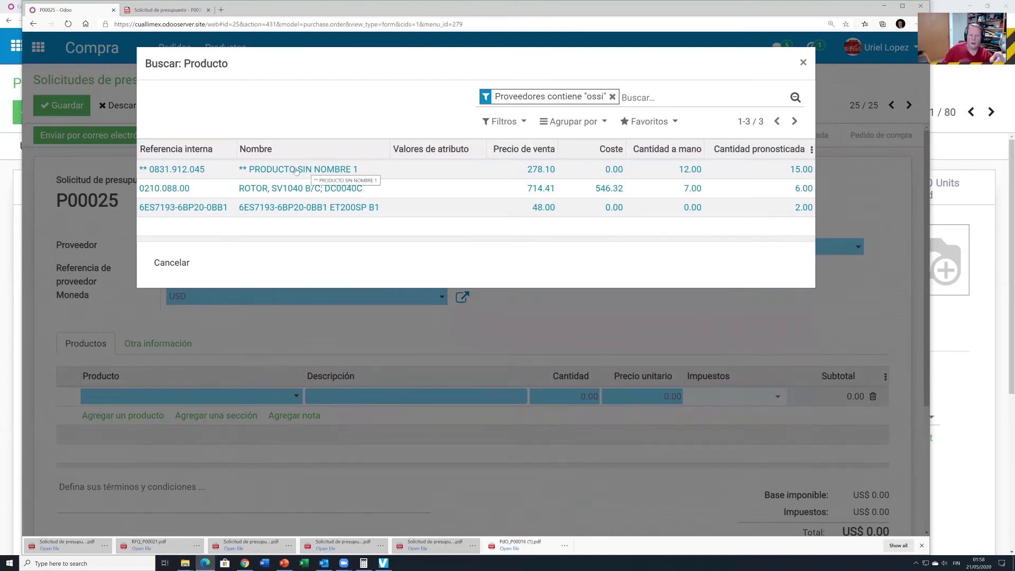
left_click(170, 170)
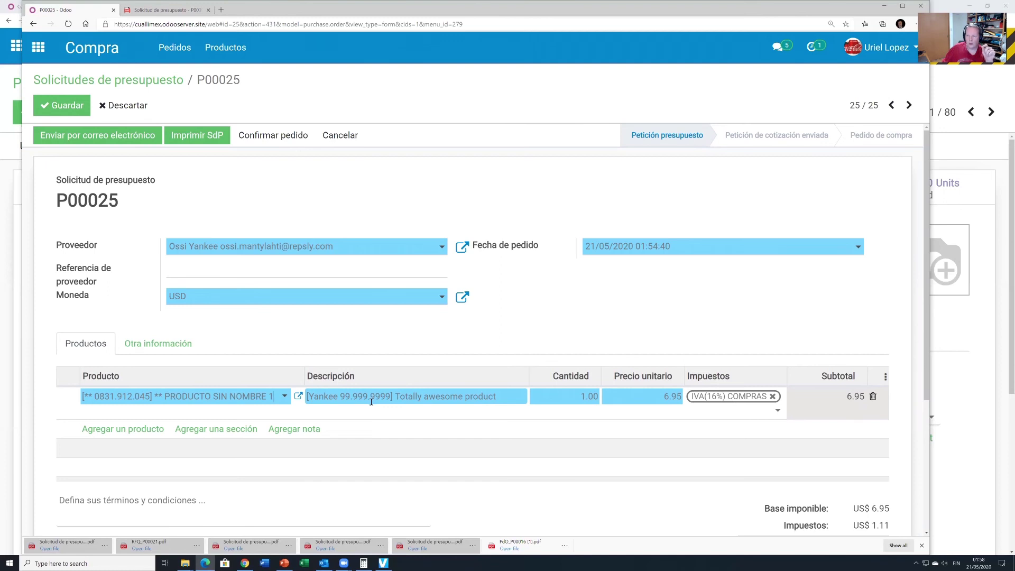
left_click(540, 307)
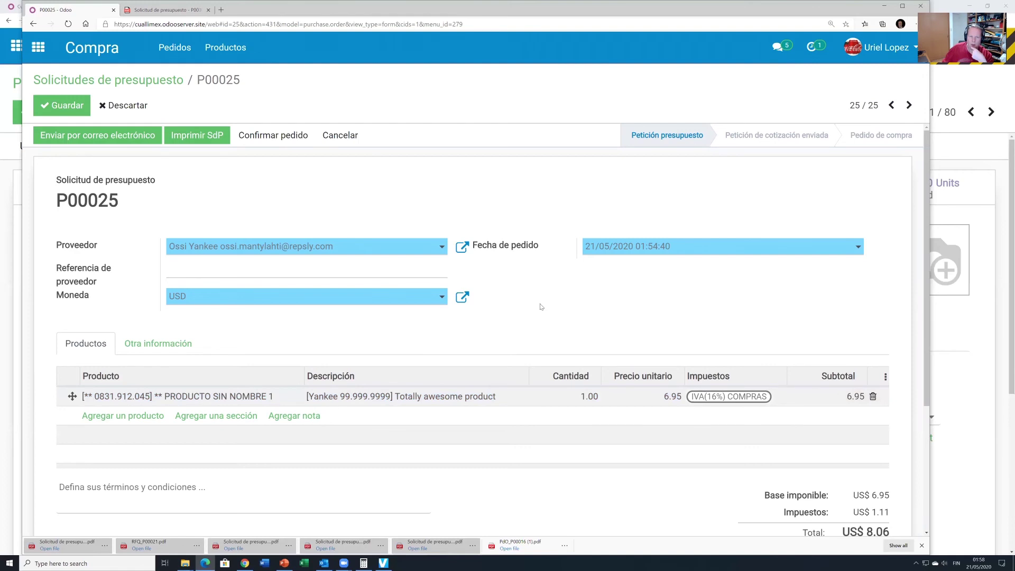
left_click(66, 108)
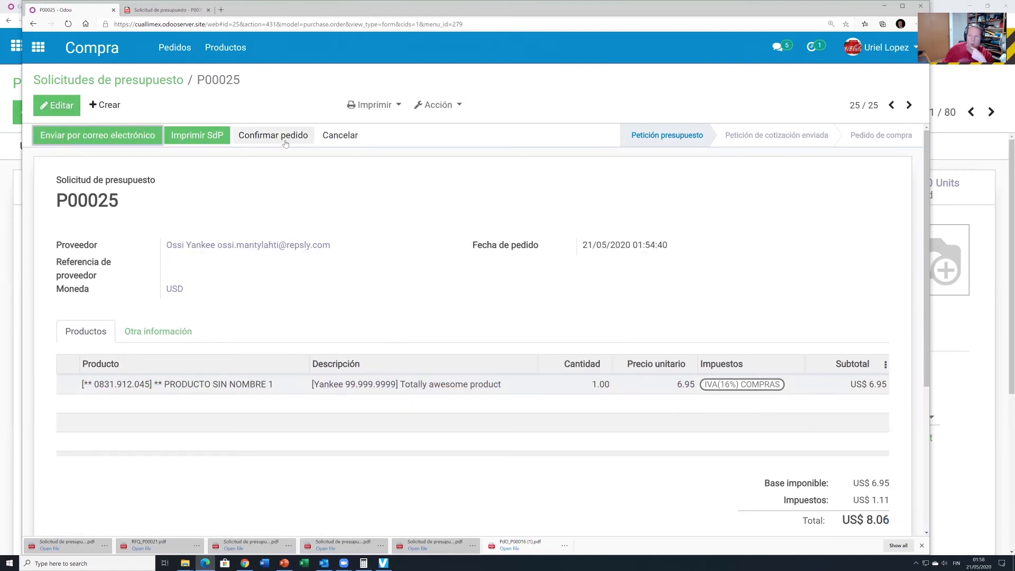
Confirm the order and print its Pedido de compra report, saving the PDF in Downloads under the suggested file name
left_click(273, 135)
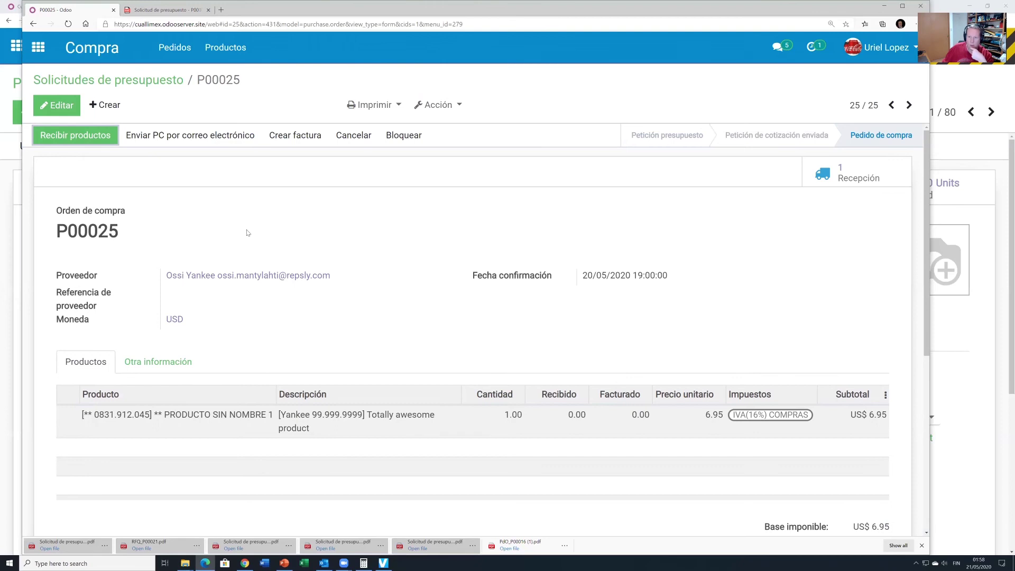
left_click(372, 106)
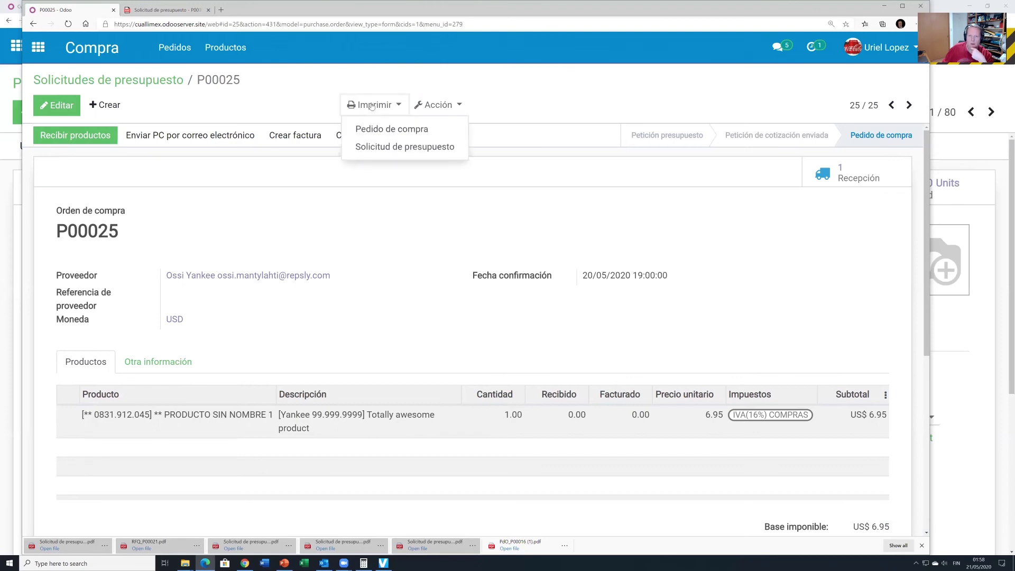
left_click(370, 129)
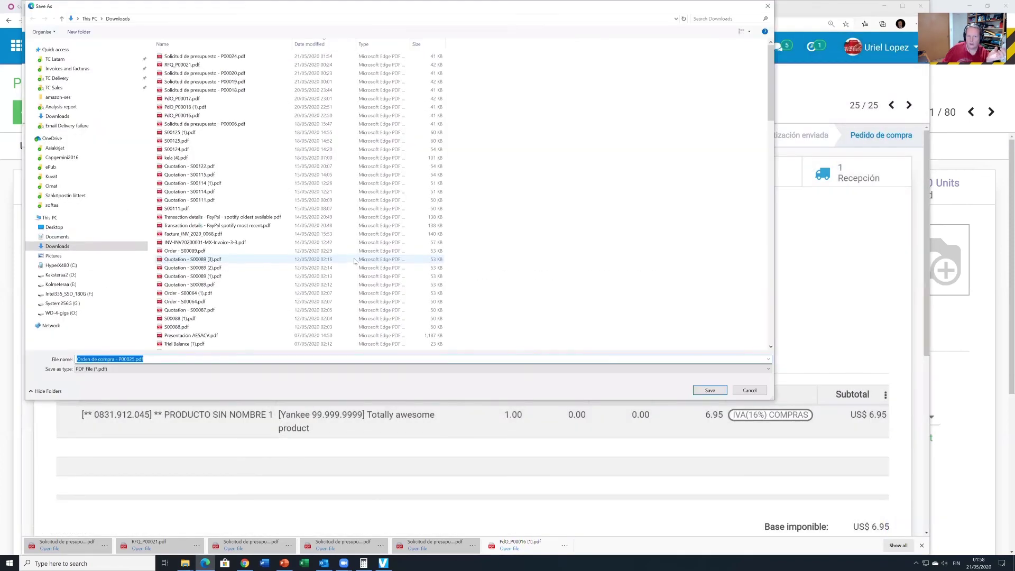
left_click(710, 390)
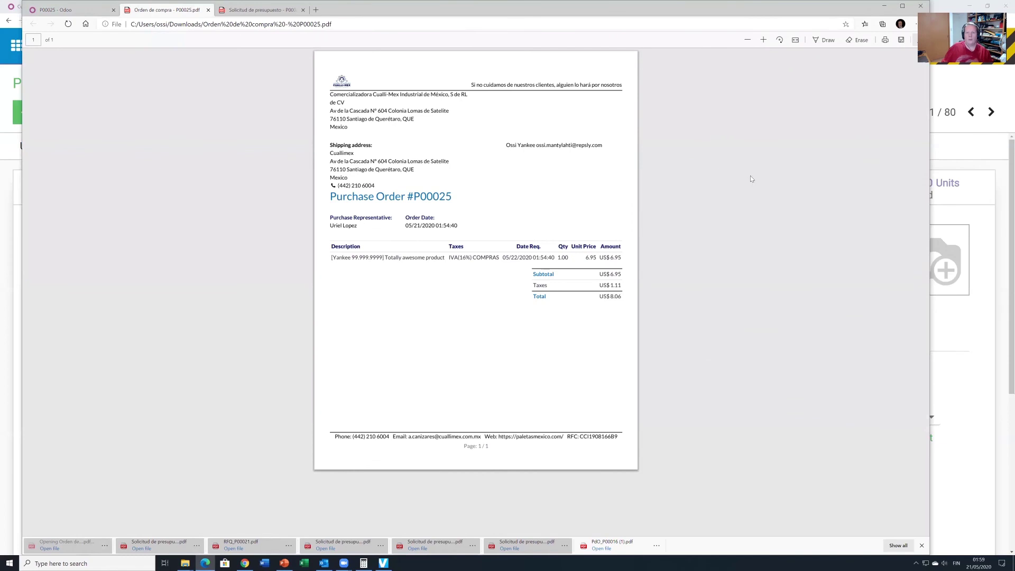
Enlarge the purchase order PDF and examine its header, product line and totals
left_click(764, 40)
left_click(764, 39)
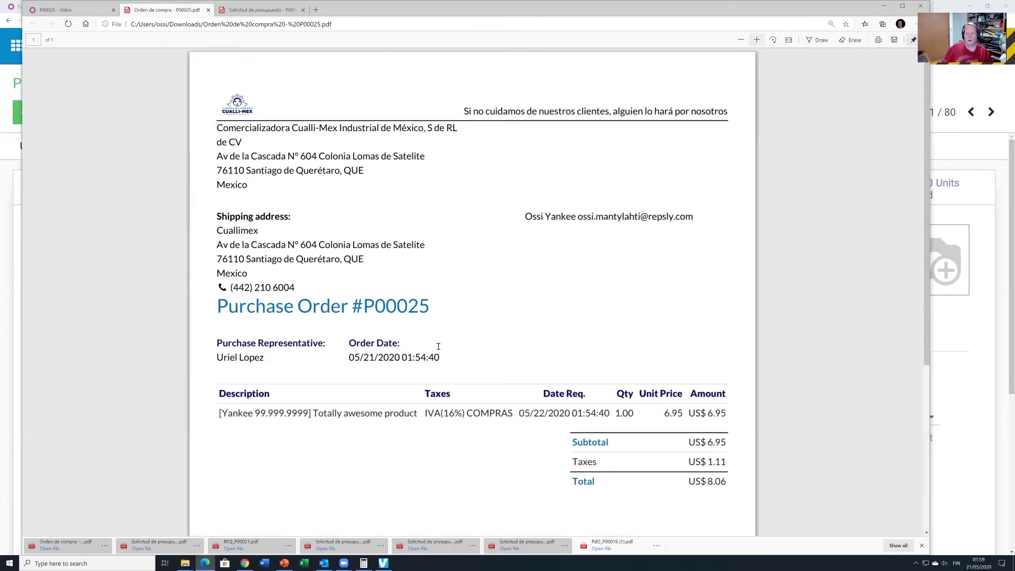
scroll(438, 347, "down", 2)
scroll(431, 330, "up", 2)
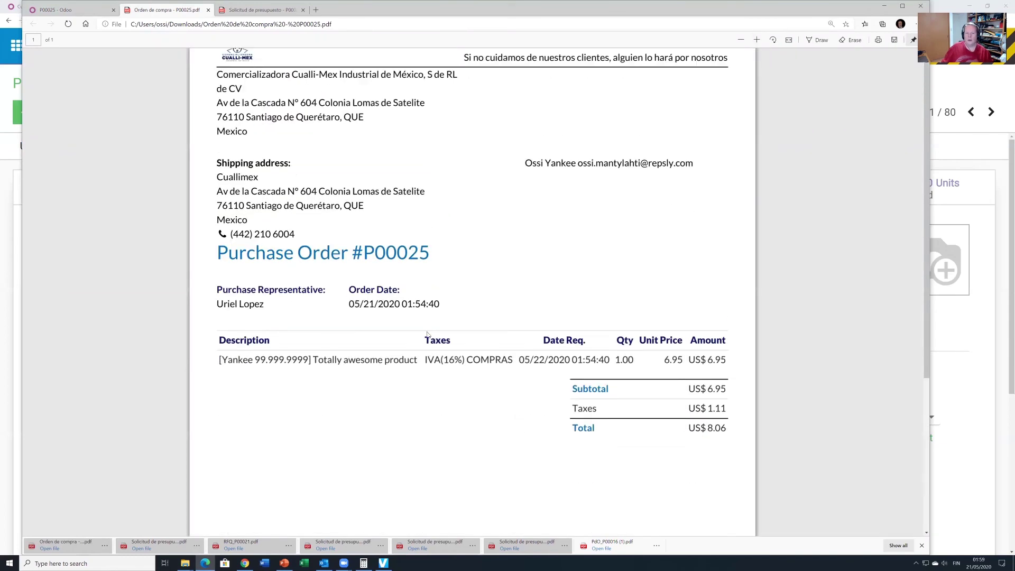
left_click(648, 217)
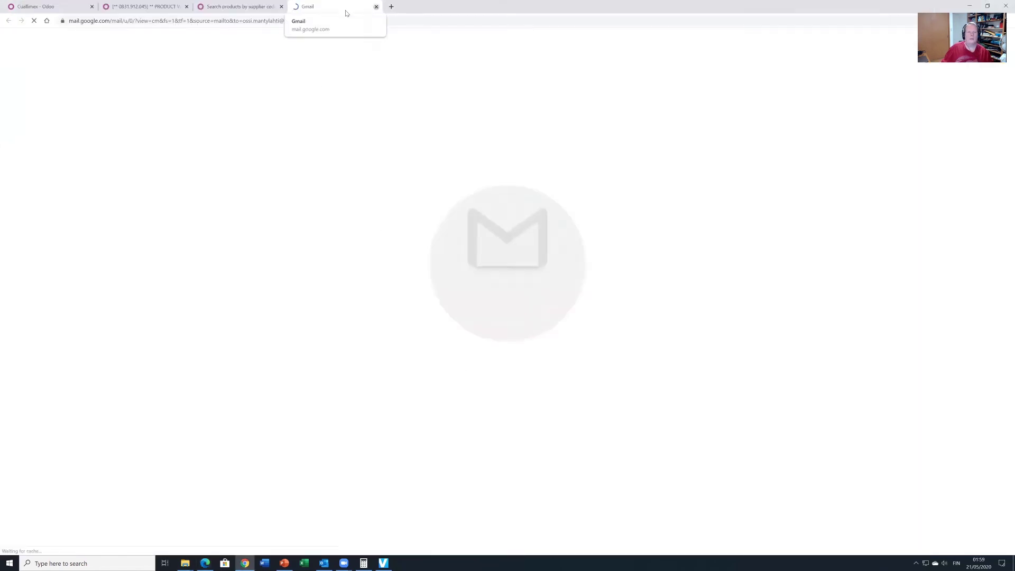
left_click(376, 6)
key("alt+Tab")
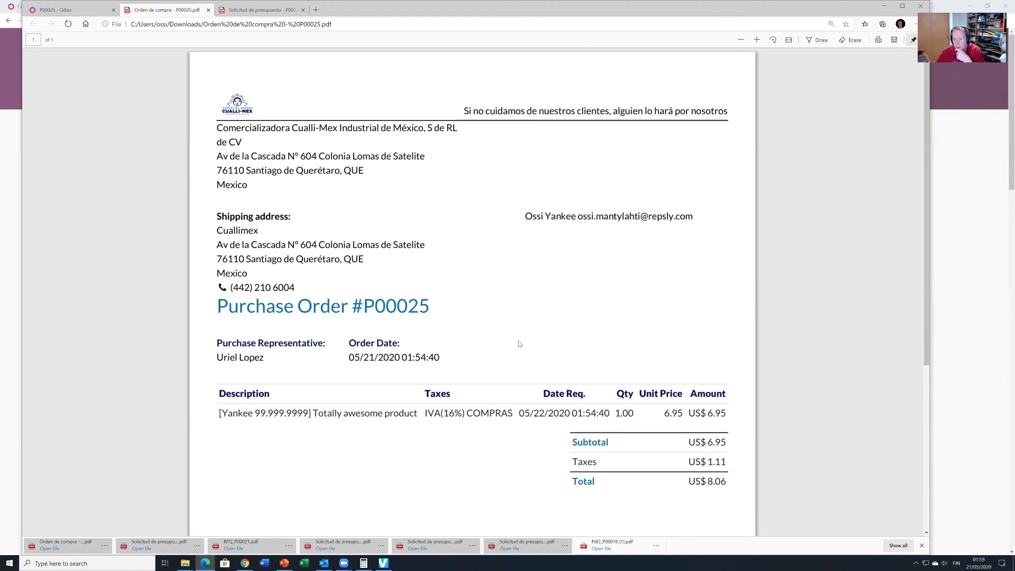
Examine the vendor-specific product code in the purchase order's description, and switch to the Mejores practicas slide in PowerPoint
scroll(513, 339, "down", 3)
left_click_drag(220, 339, 308, 339)
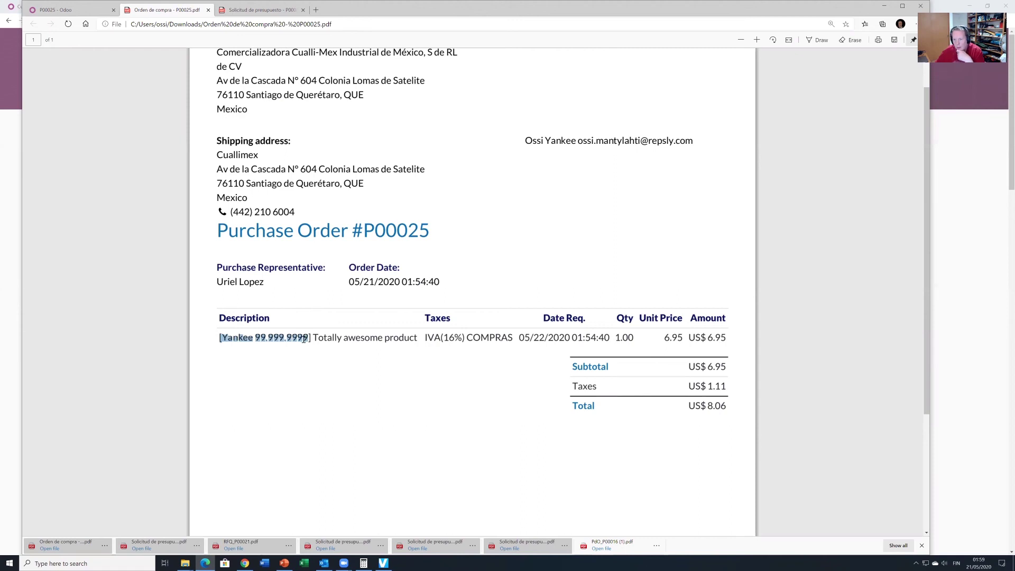
left_click(297, 367)
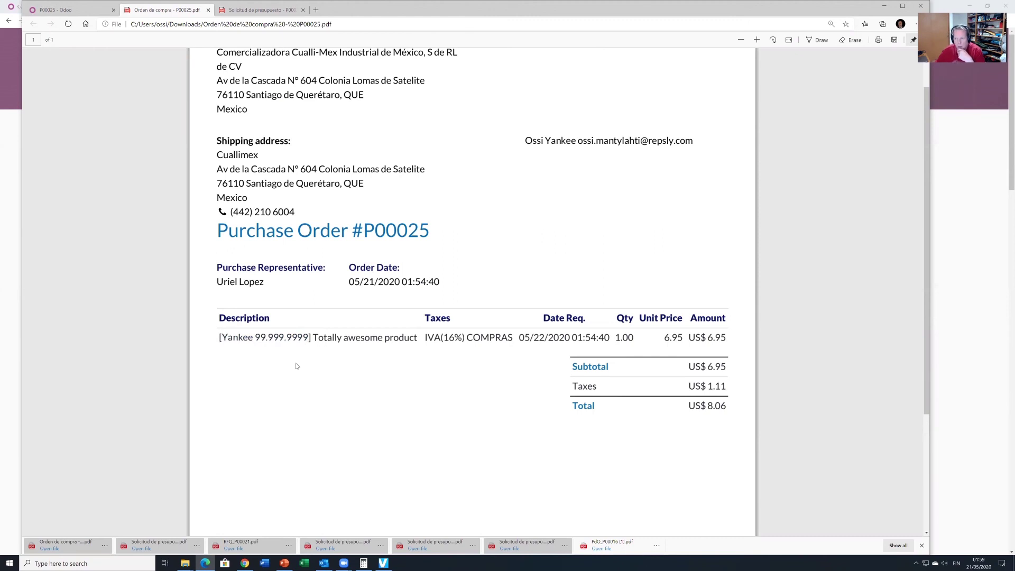
left_click(285, 563)
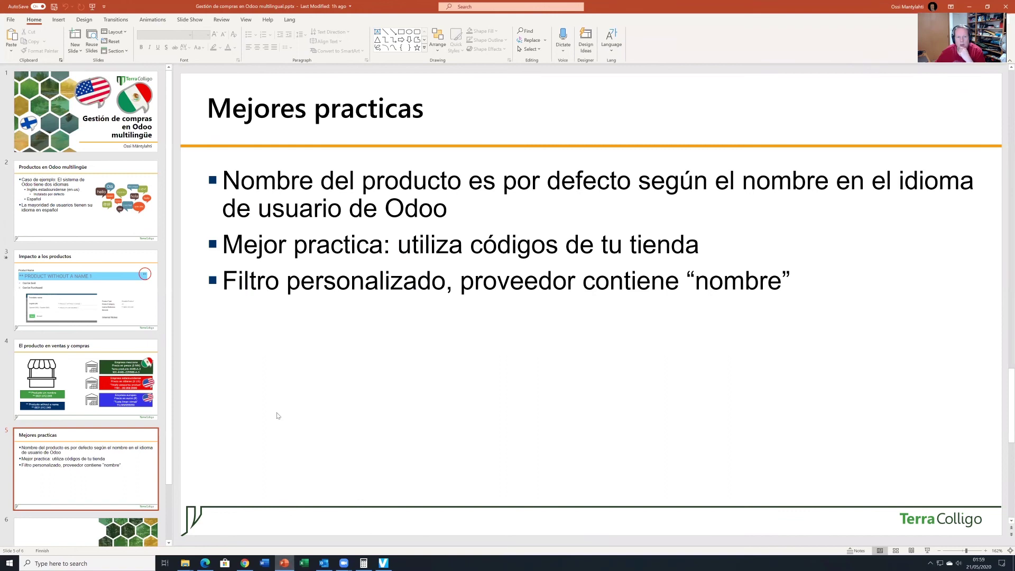